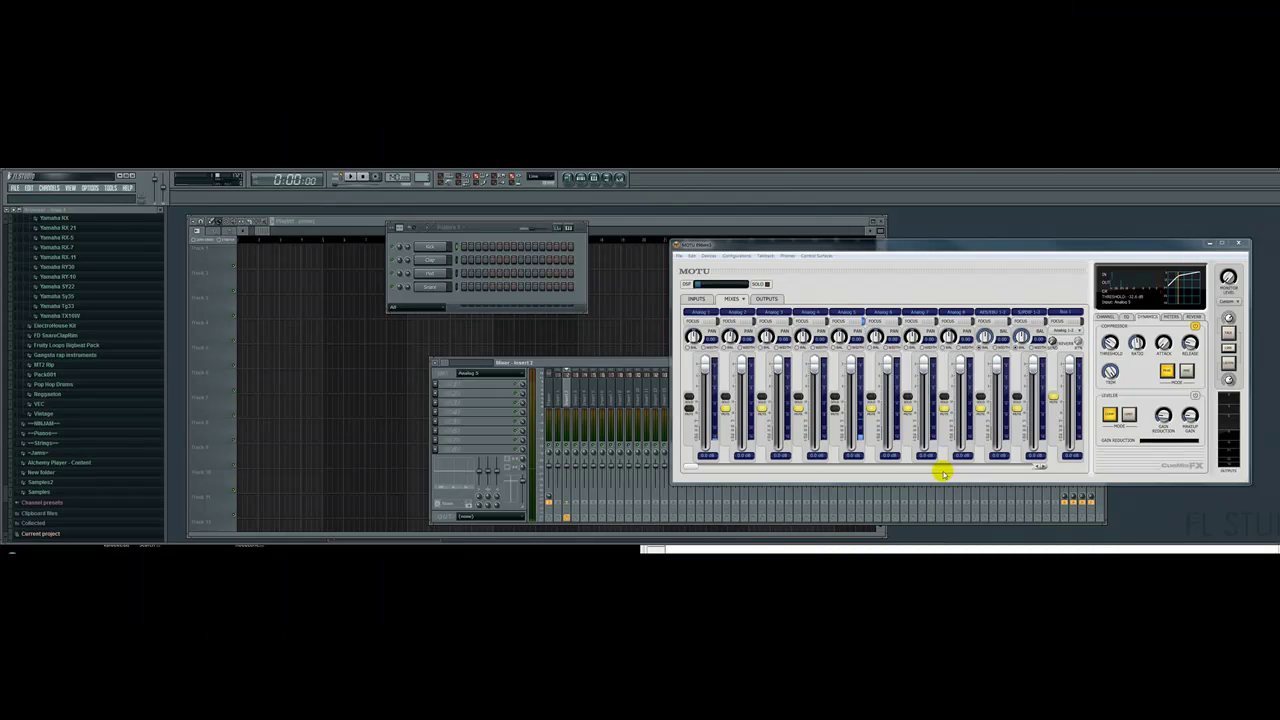
# - Close the MOTU CueMix FX window and focus FL Studio's step sequencer
pyautogui.click(910, 184)
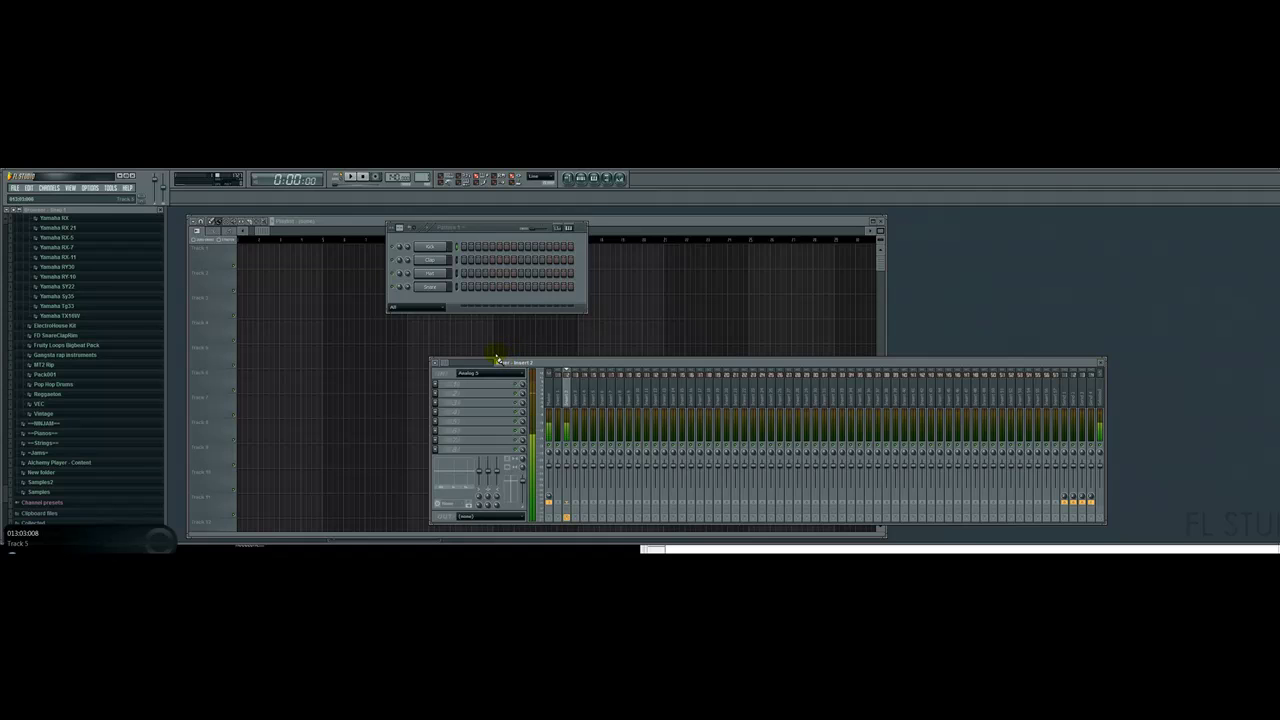
pyautogui.click(456, 302)
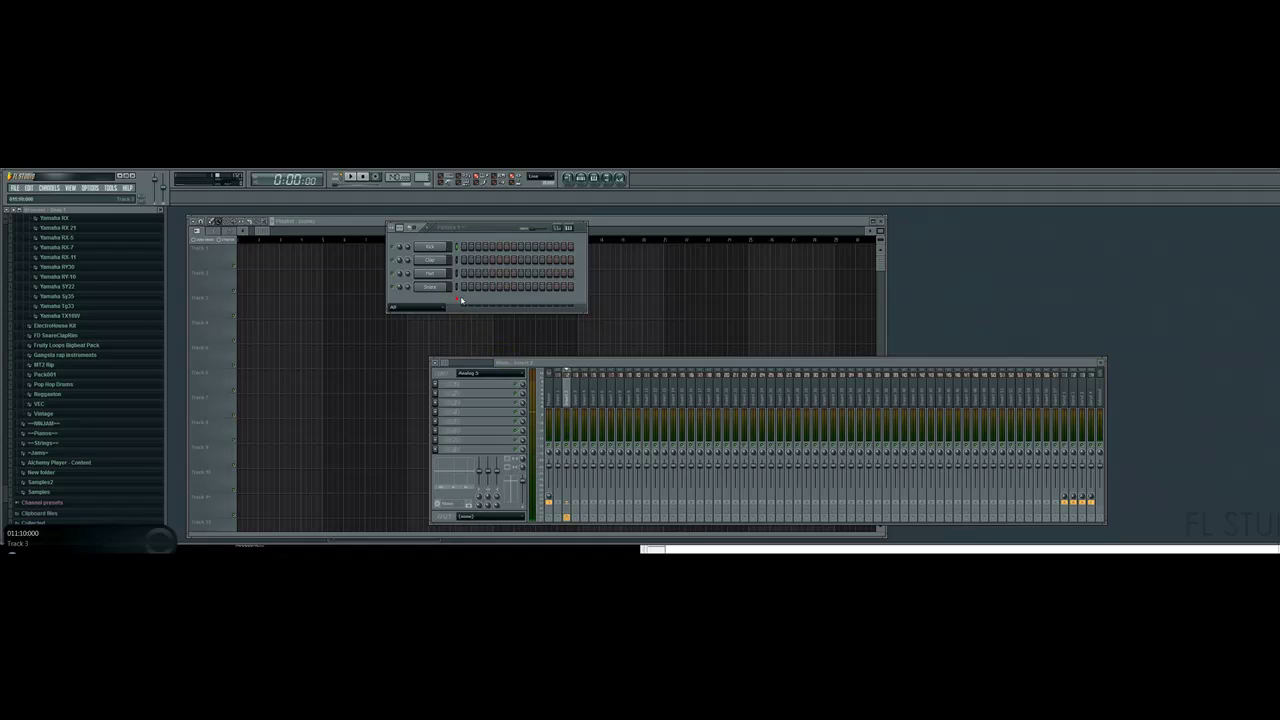
# - Add a Sytrus synthesizer channel from Channels > Add one, retrying after the loading error
pyautogui.click(57, 189)
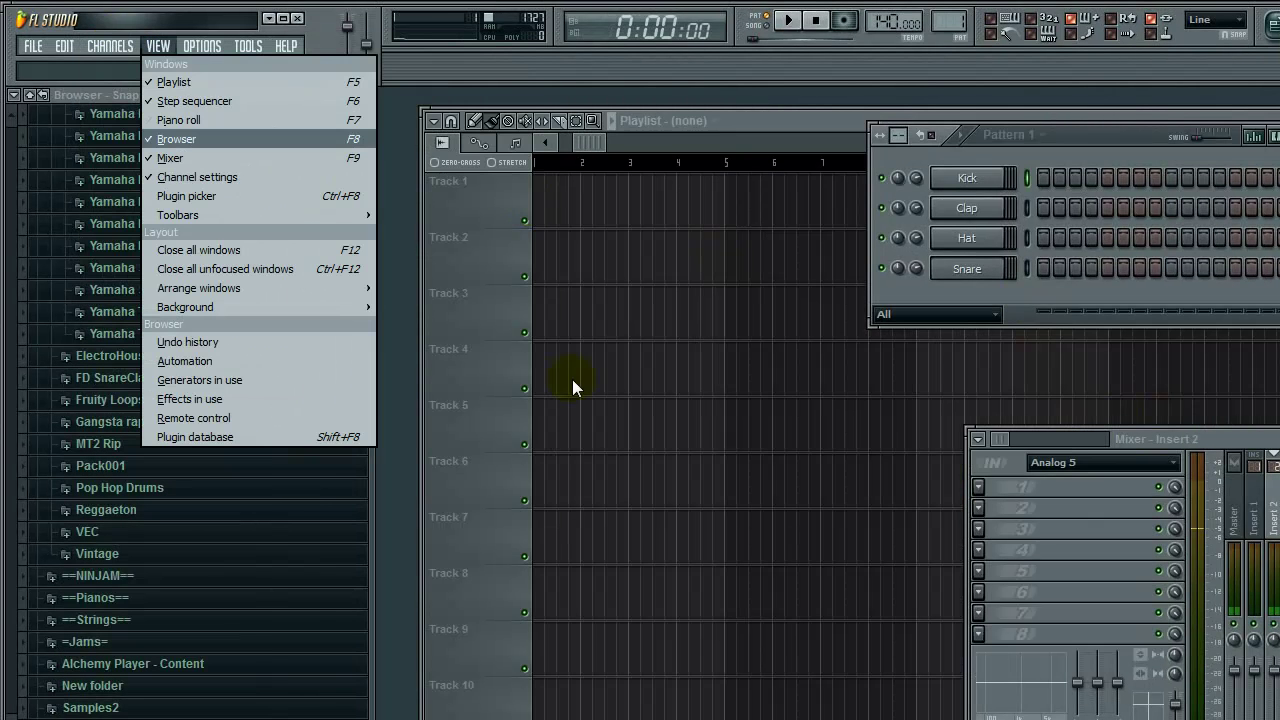
pyautogui.click(123, 22)
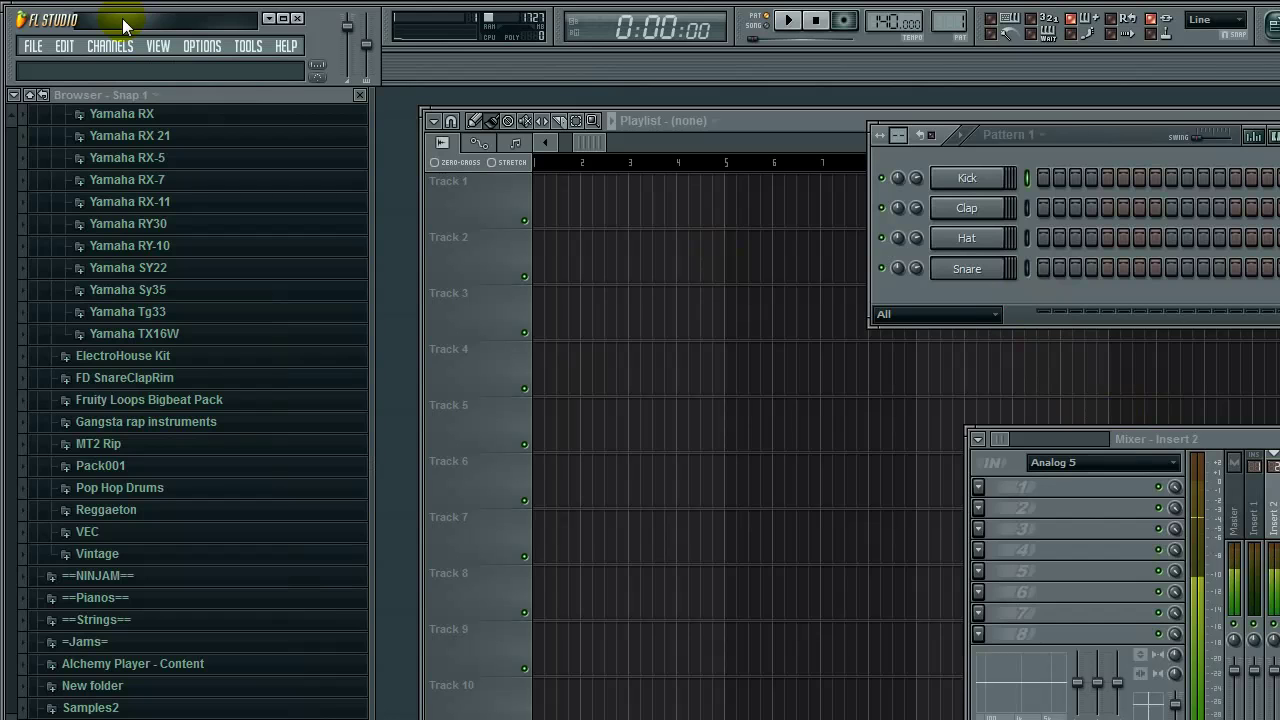
pyautogui.click(113, 46)
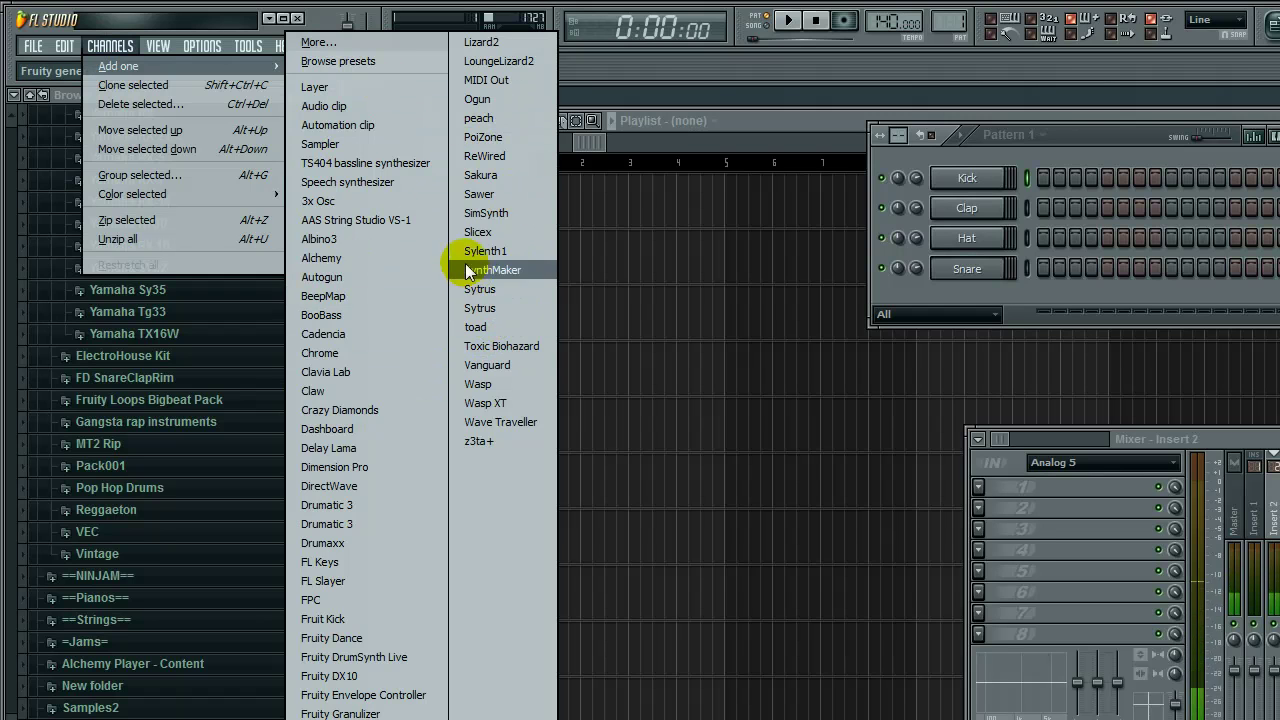
pyautogui.click(479, 290)
pyautogui.click(910, 516)
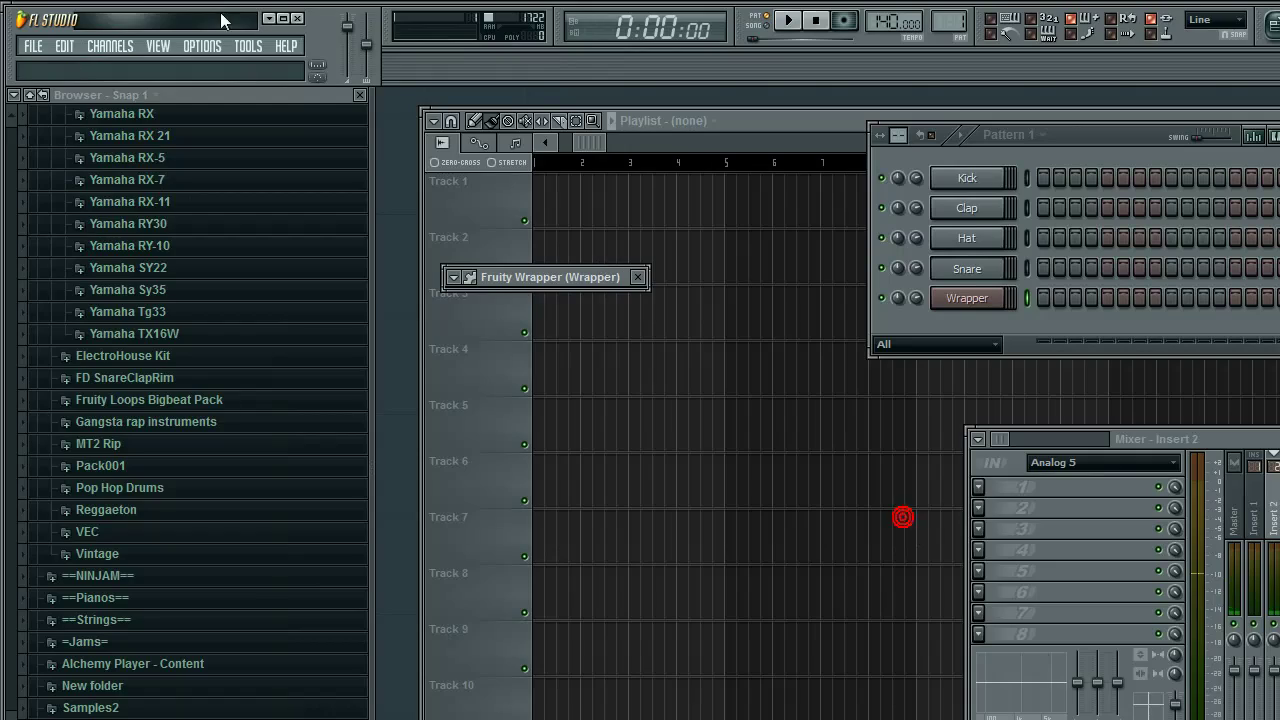
pyautogui.click(110, 46)
pyautogui.moveTo(115, 64)
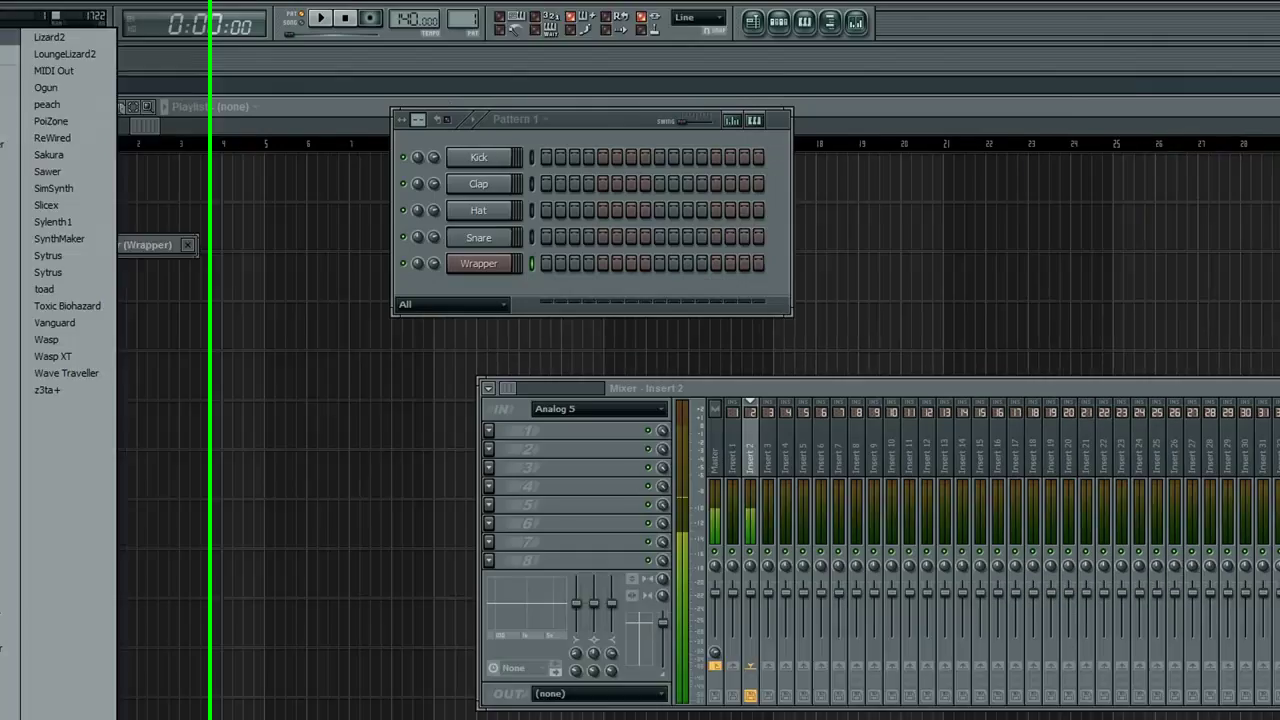
pyautogui.click(48, 255)
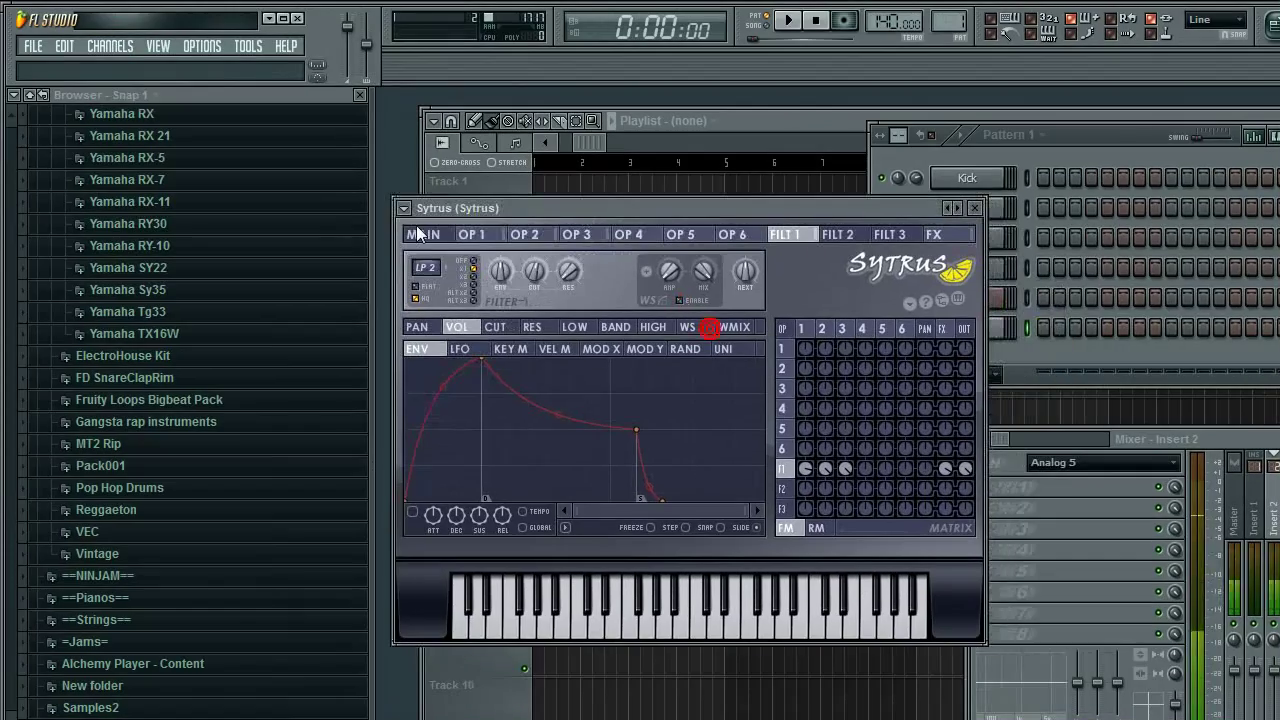
# - Load the Eurogate preset into the Sytrus channel from its plugin options Presets menu
pyautogui.click(406, 209)
pyautogui.moveTo(431, 262)
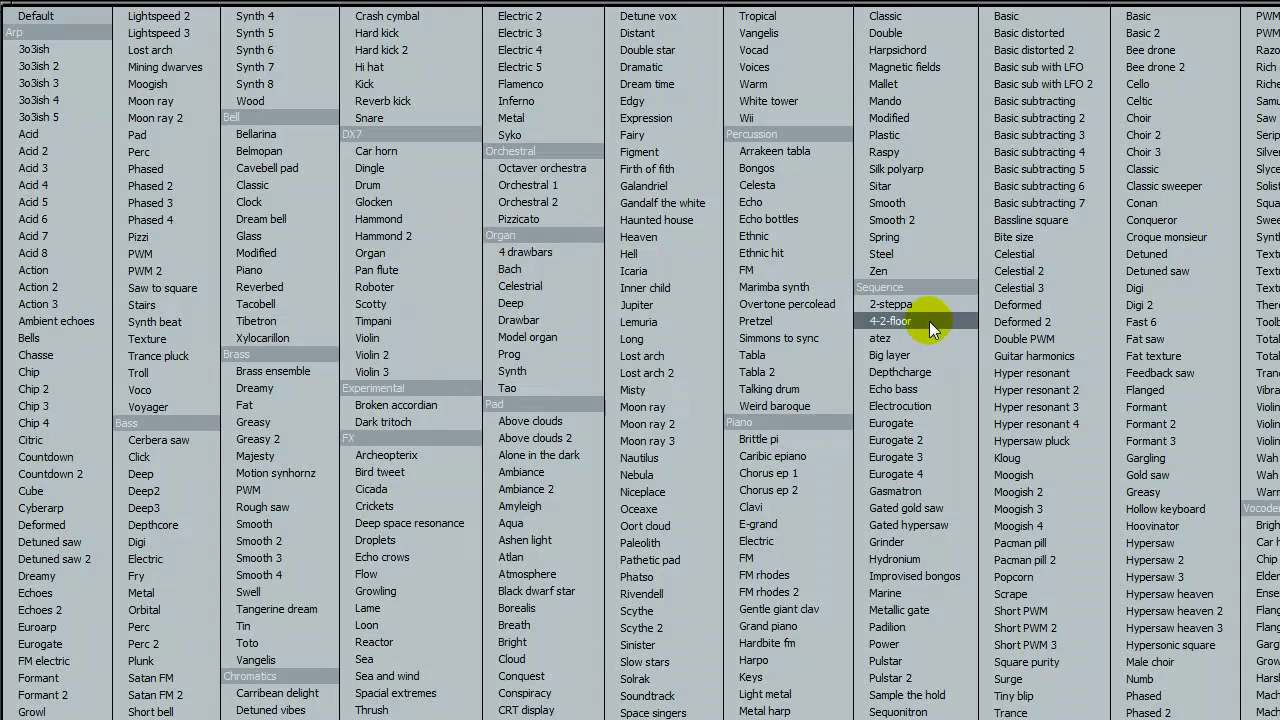
pyautogui.click(912, 423)
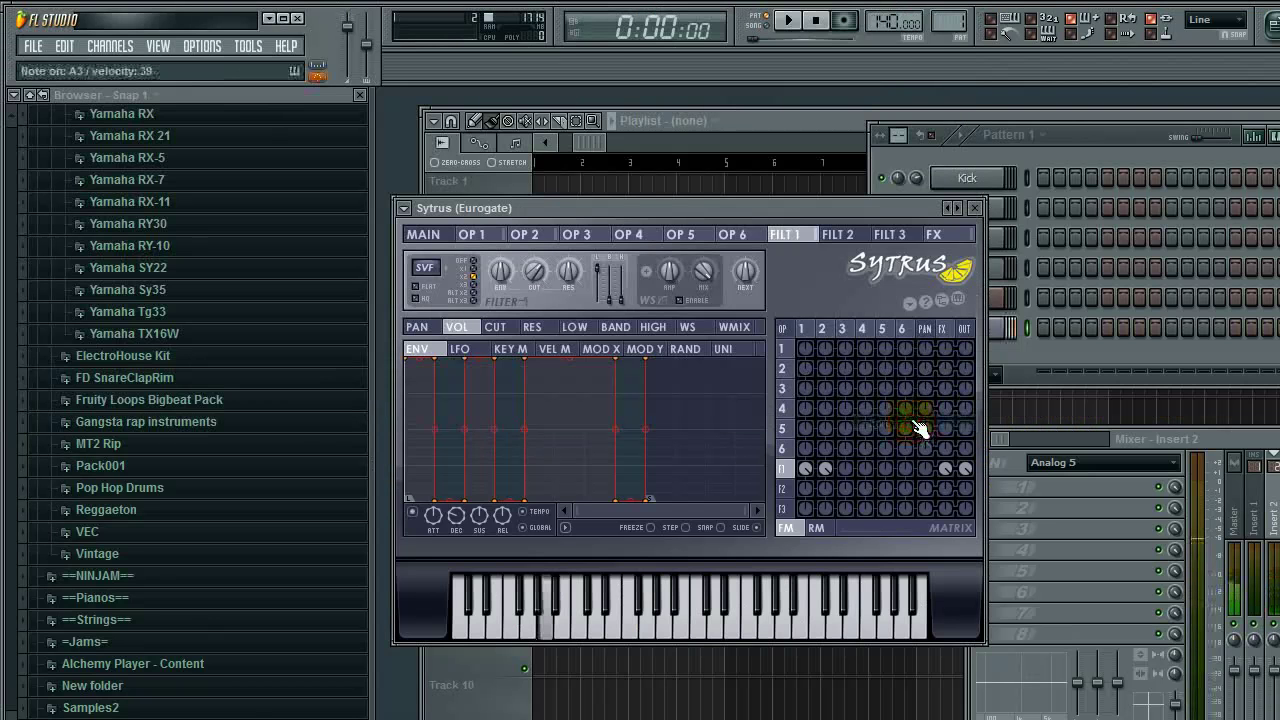
pyautogui.click(1013, 360)
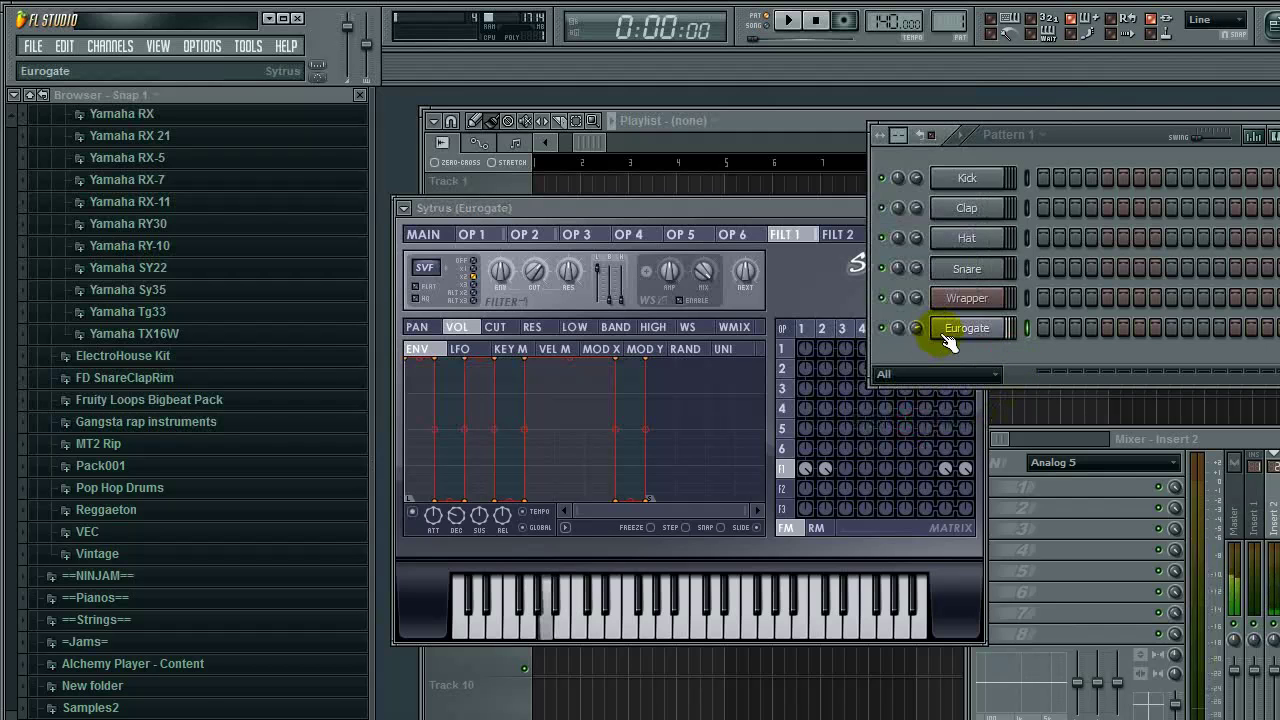
pyautogui.click(978, 345)
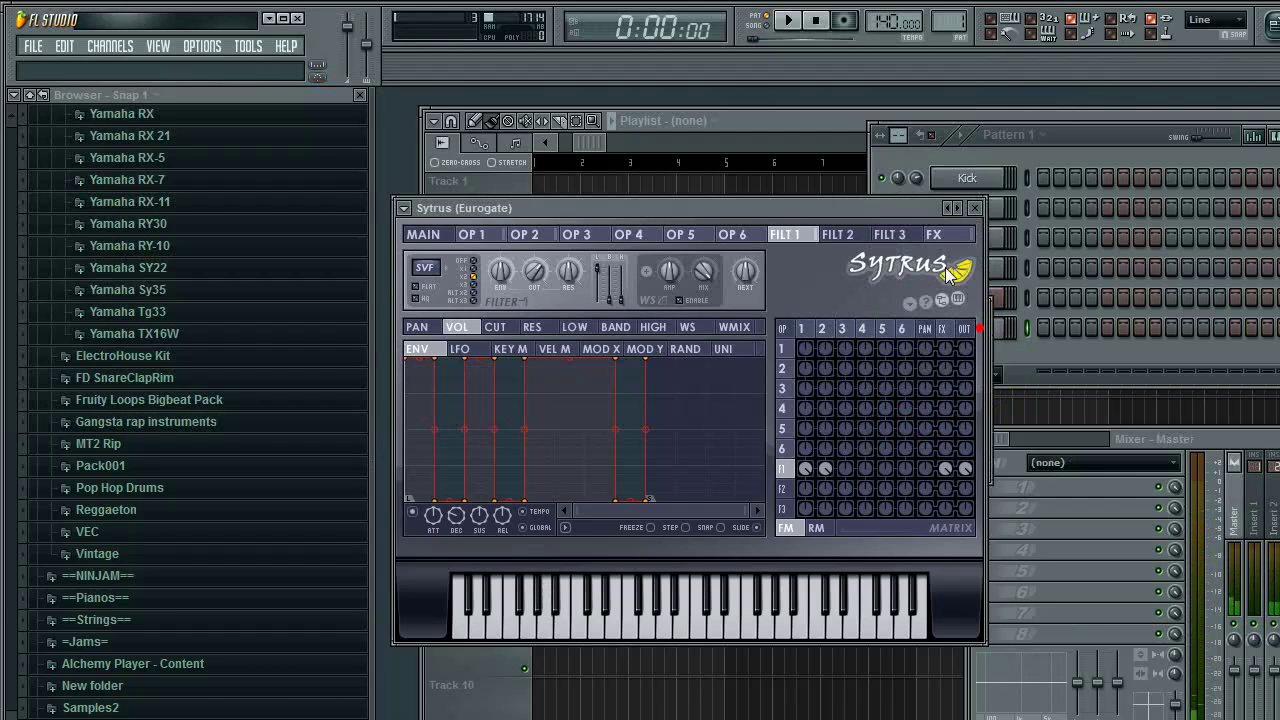
# - Set the Eurogate channel's FX insert number to 5 in its channel settings
pyautogui.click(988, 209)
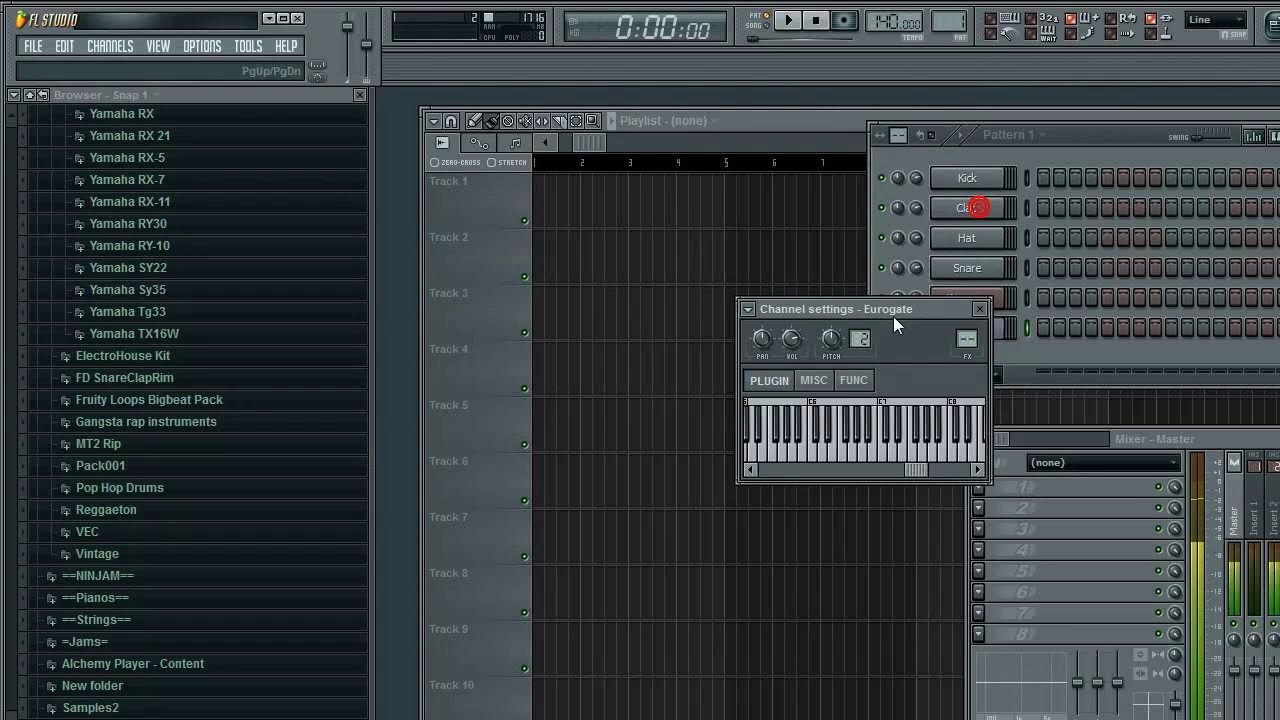
pyautogui.scroll(5, 966, 339)
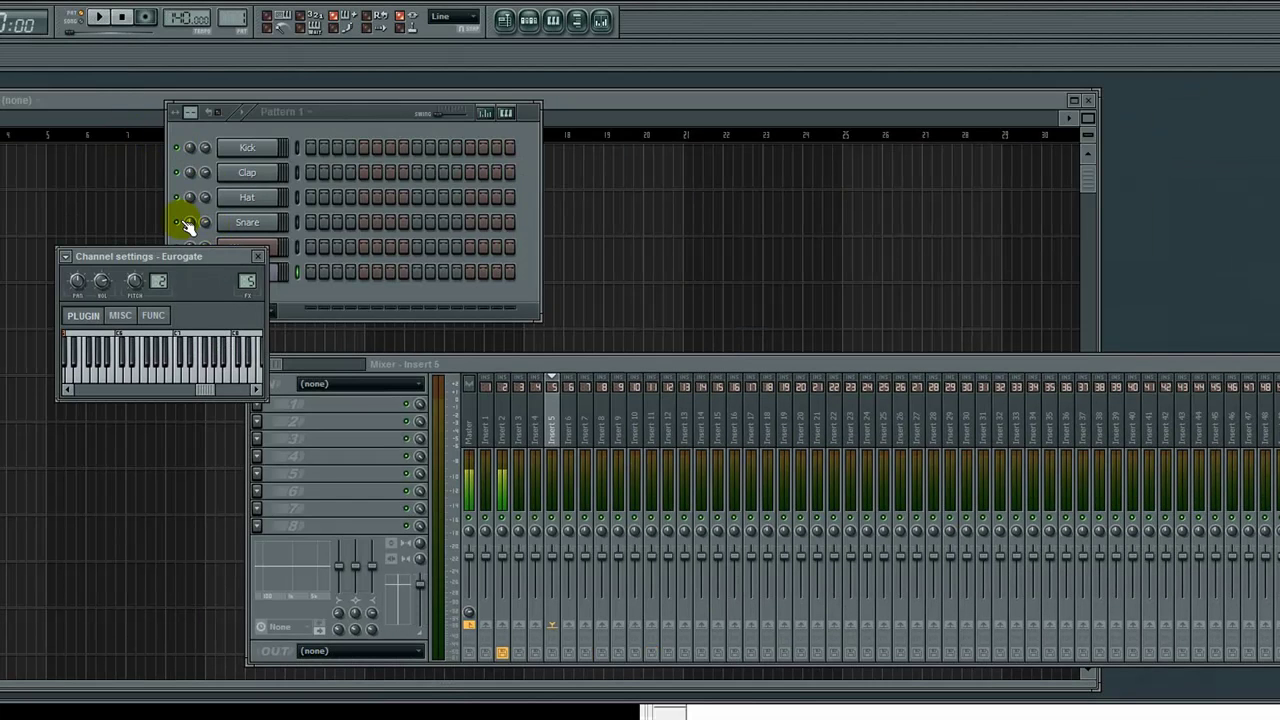
pyautogui.click(350, 115)
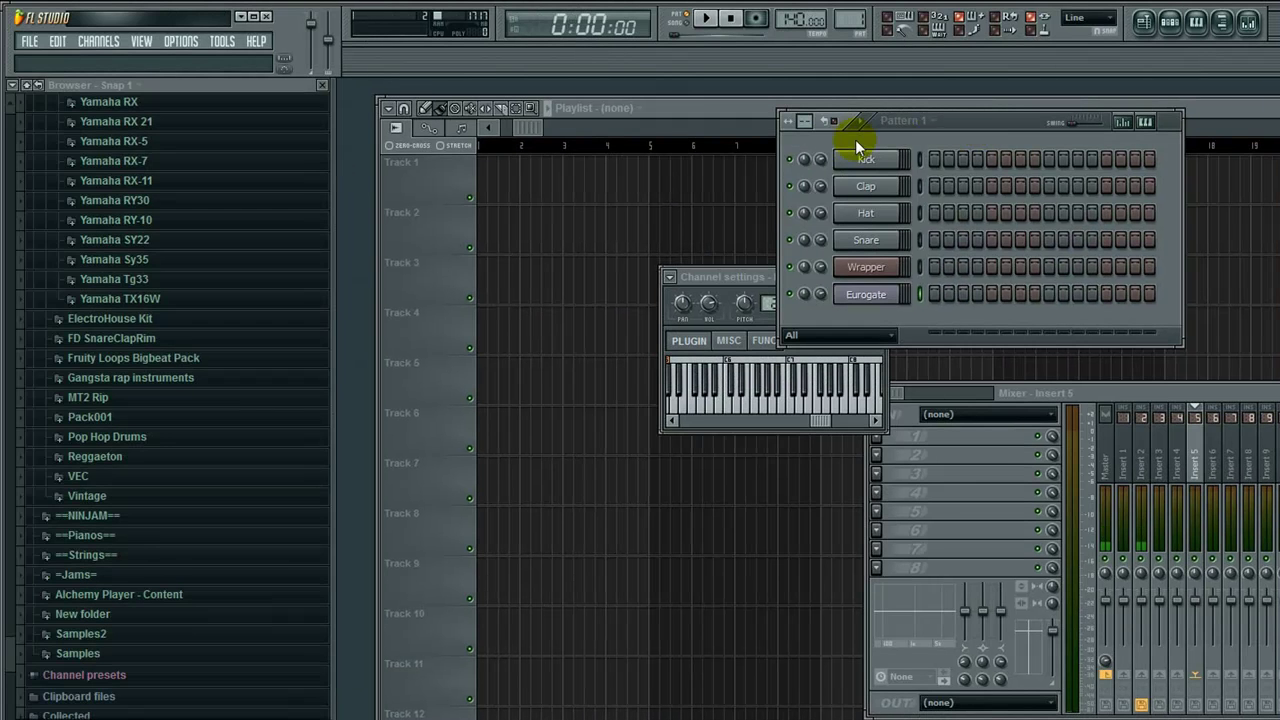
# - In Eurogate's piano roll, draw four notes at bars 1, 5, 9 and 13, then play them
pyautogui.rightClick(868, 297)
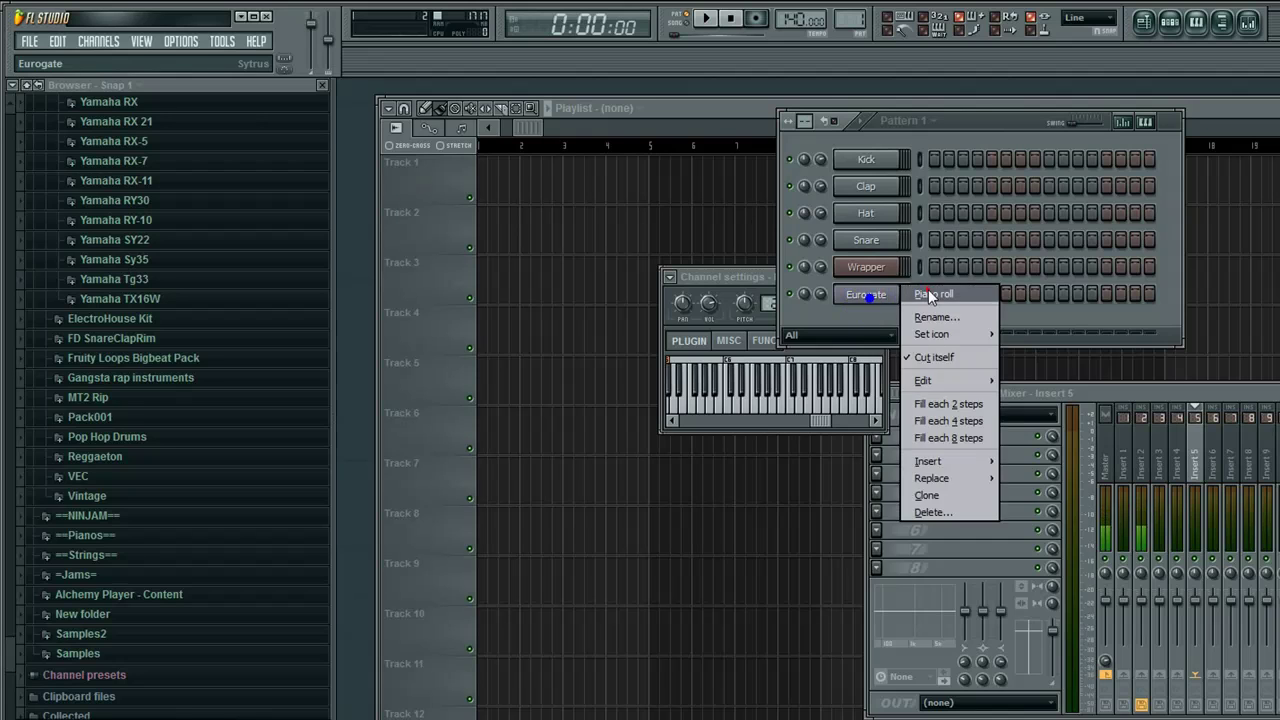
pyautogui.click(930, 296)
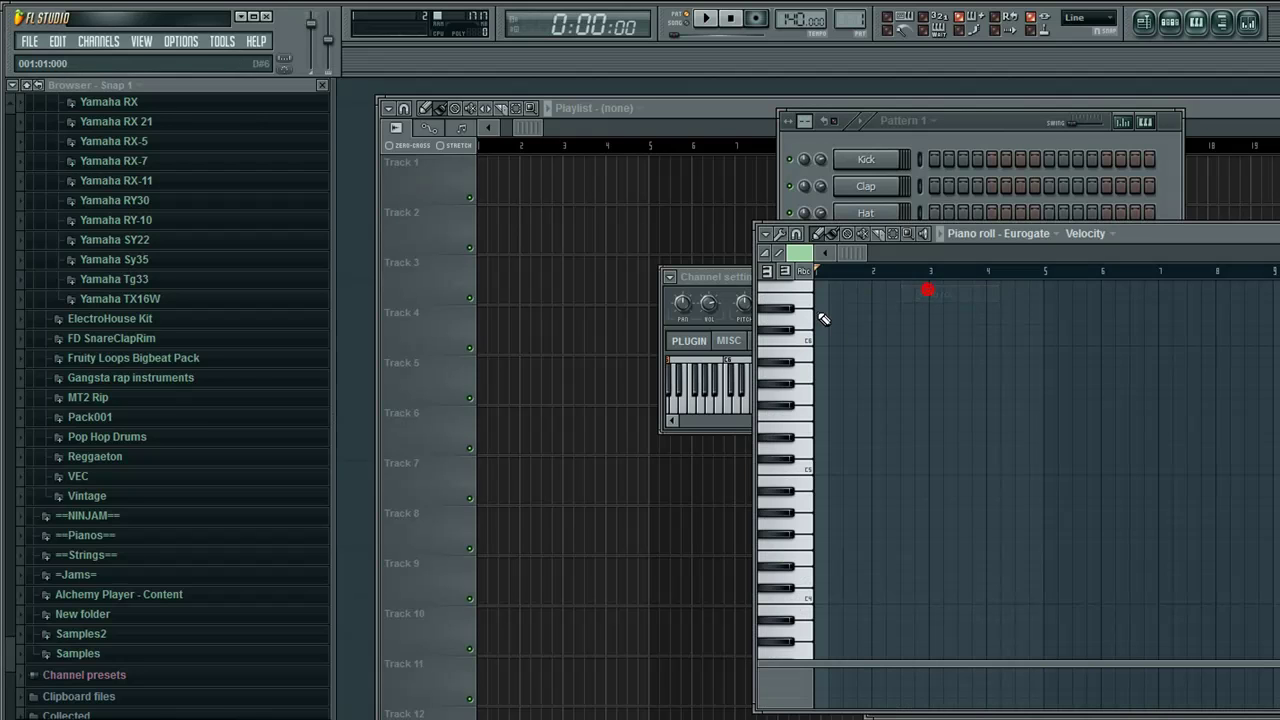
pyautogui.click(821, 502)
pyautogui.moveTo(916, 501); pyautogui.dragTo(1018, 461)
pyautogui.scroll(-2, 1018, 461)
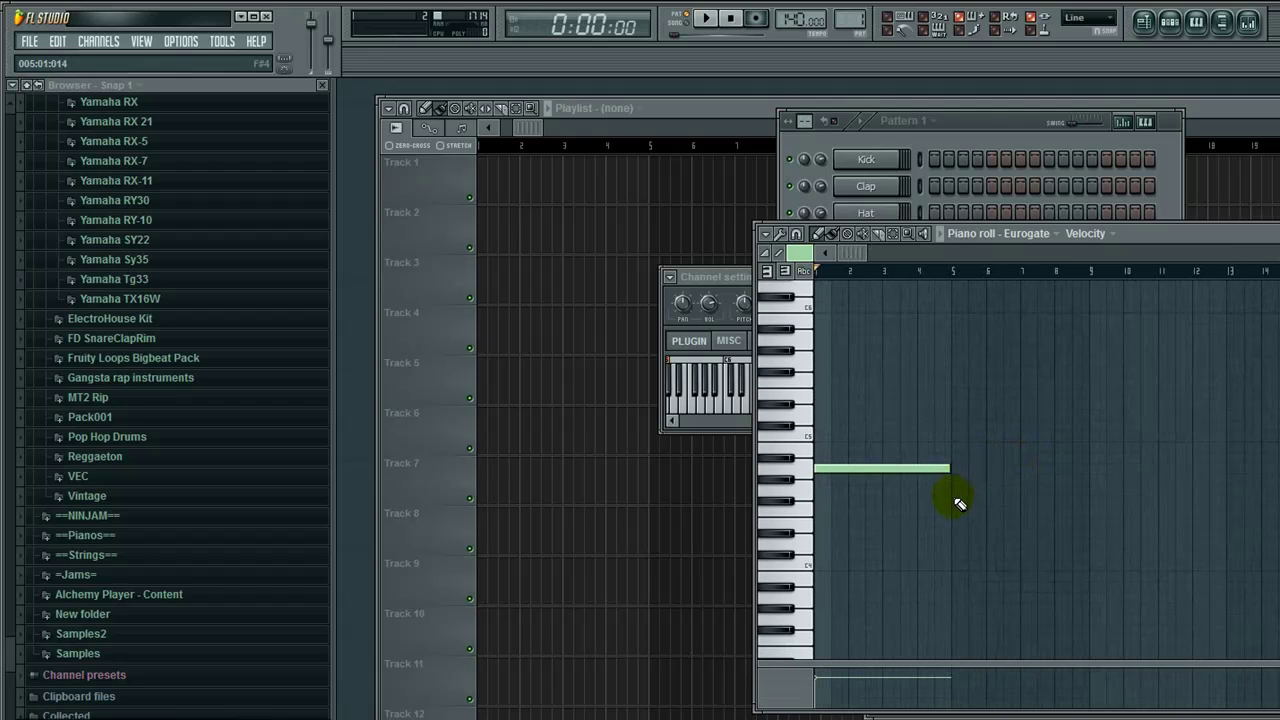
pyautogui.click(953, 491)
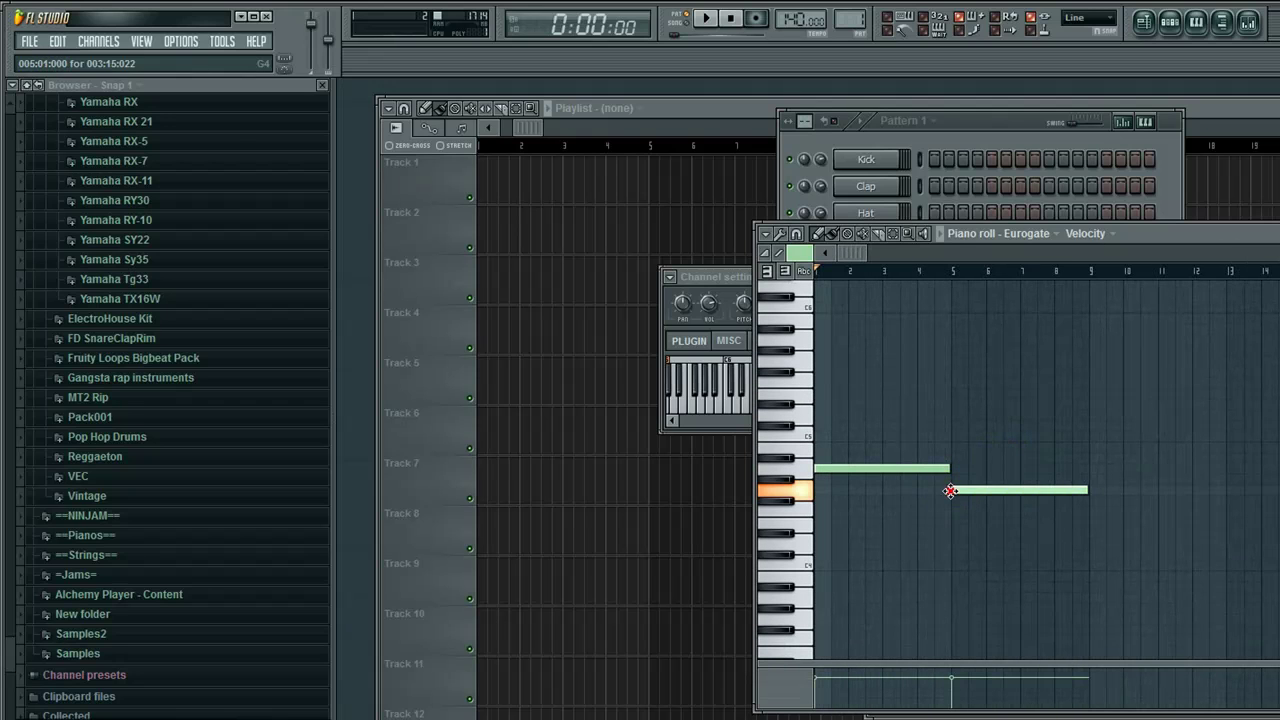
pyautogui.click(1093, 414)
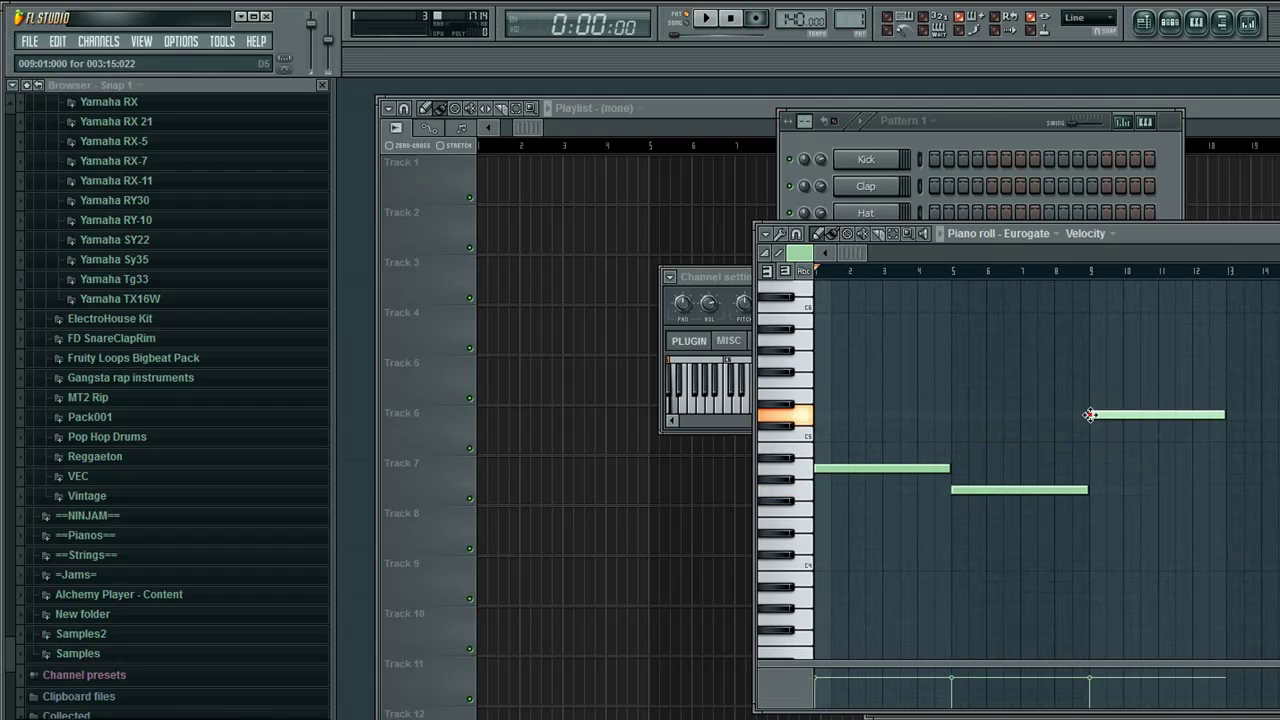
pyautogui.click(1228, 512)
pyautogui.press('space')
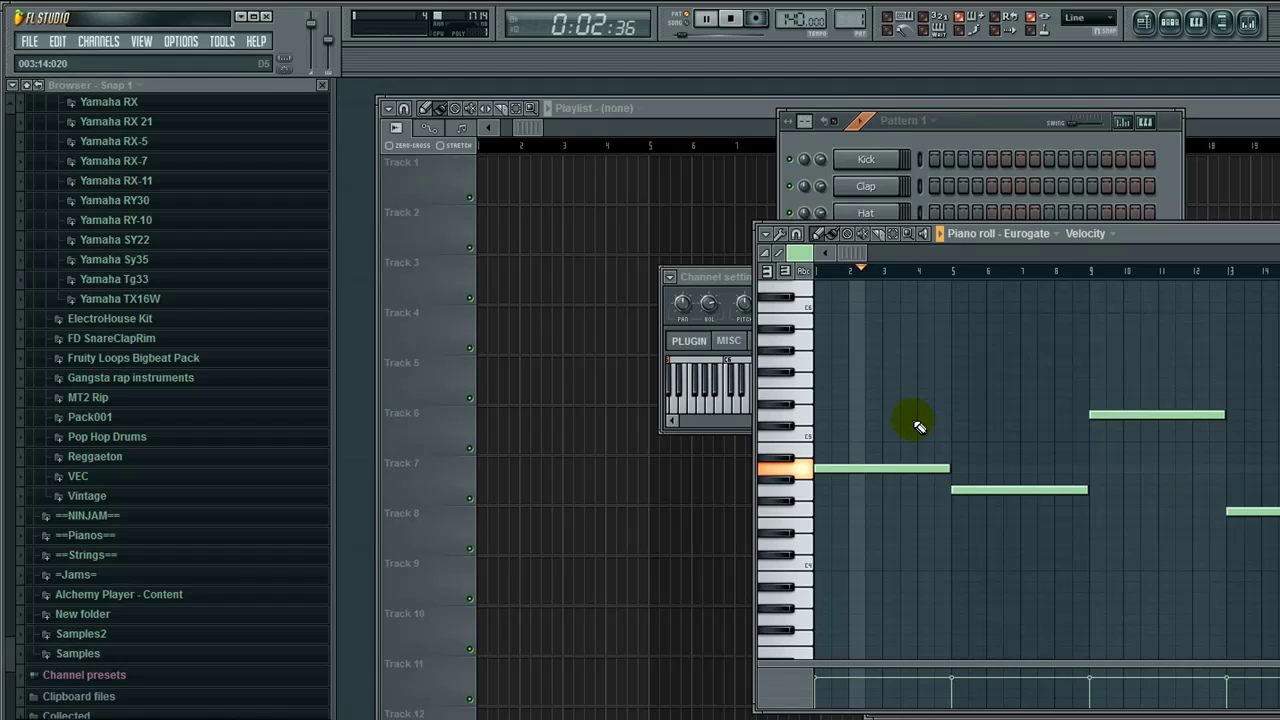
pyautogui.press('space')
# - Shorten all notes, place notes at bars 2, 3 and 4, and delete the leftover bar 9 and 13 notes
pyautogui.hotkey('ctrl', 'a')
pyautogui.moveTo(1224, 409); pyautogui.dragTo(1163, 419)
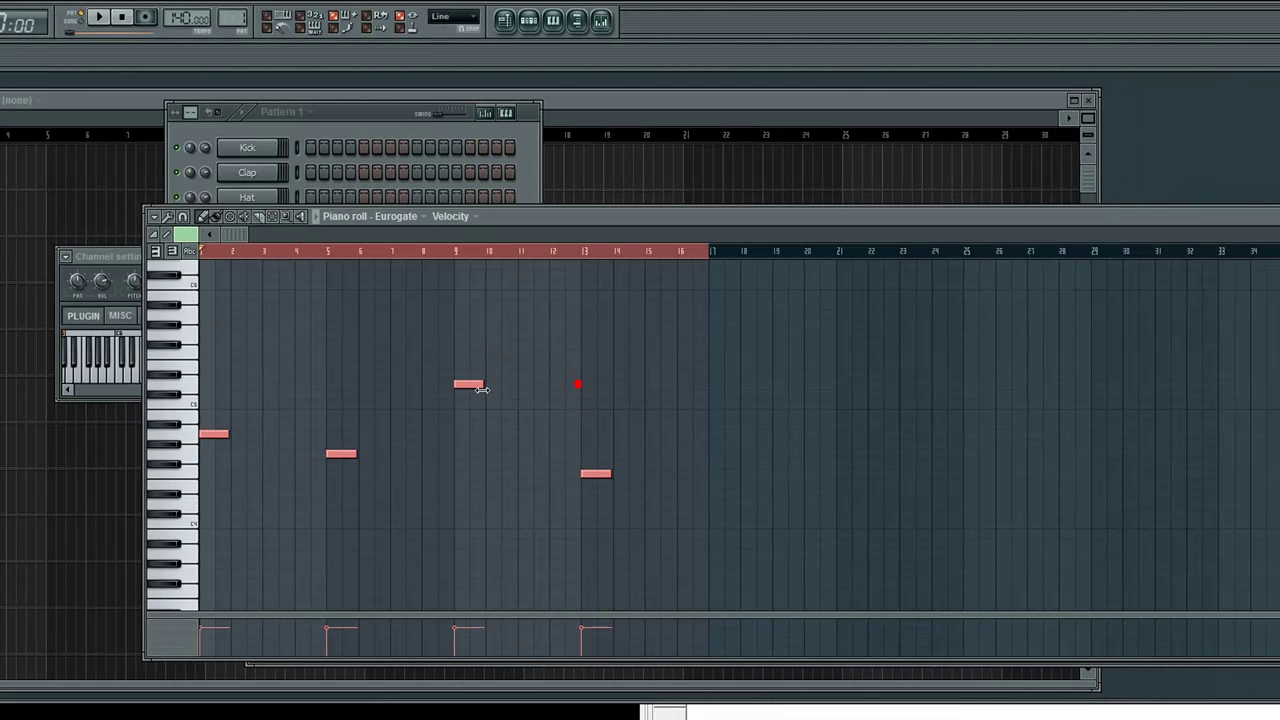
pyautogui.moveTo(523, 395); pyautogui.dragTo(465, 401)
pyautogui.click(1006, 434)
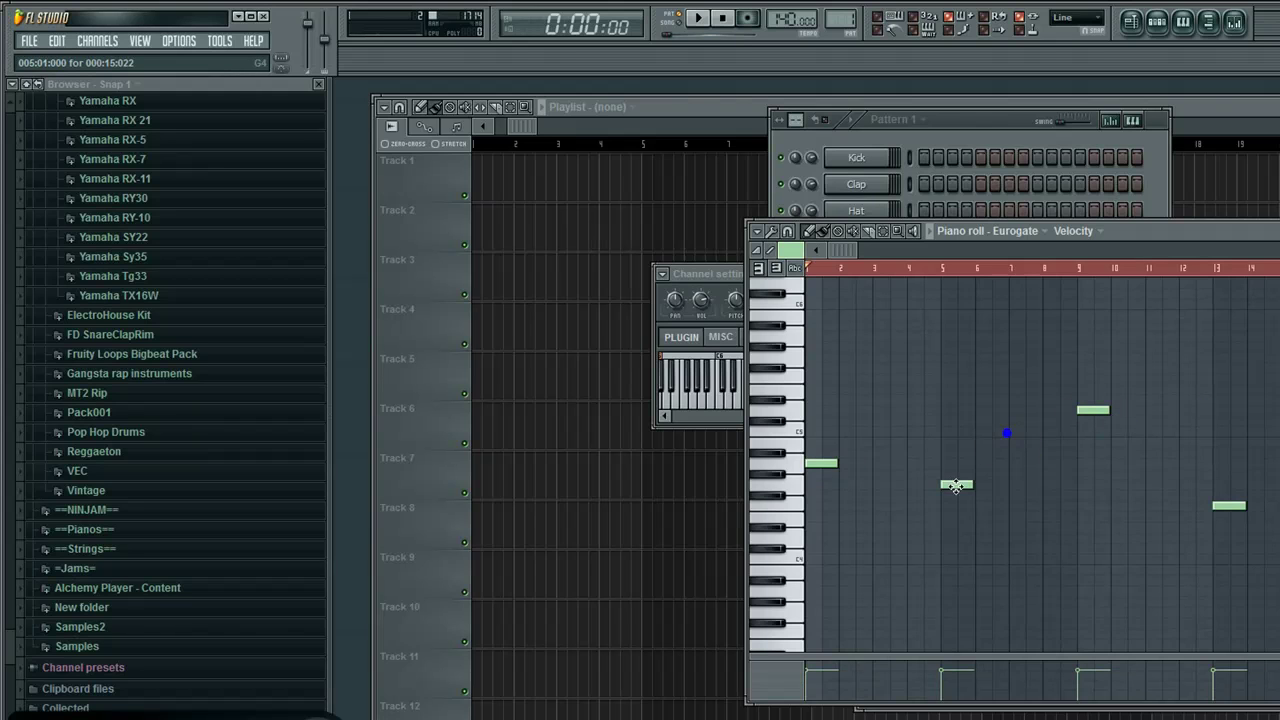
pyautogui.moveTo(952, 485); pyautogui.dragTo(850, 485)
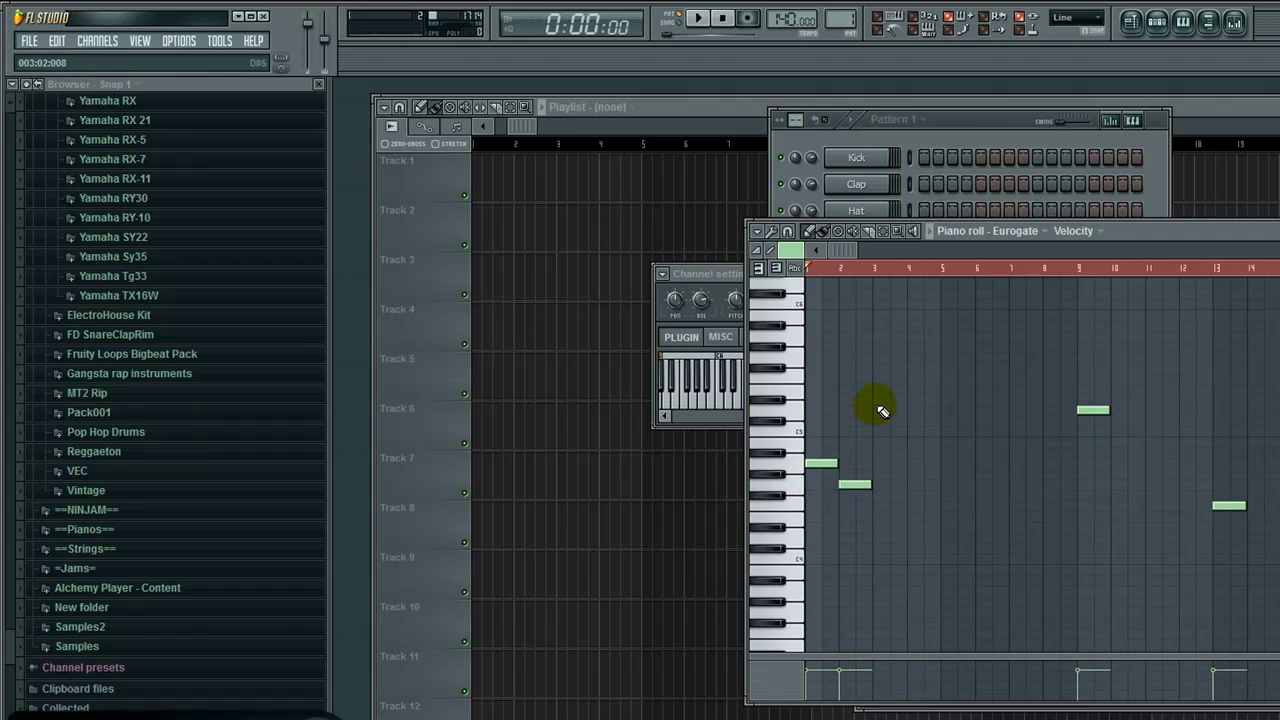
pyautogui.click(880, 410)
pyautogui.click(908, 516)
pyautogui.moveTo(908, 516); pyautogui.dragTo(910, 505)
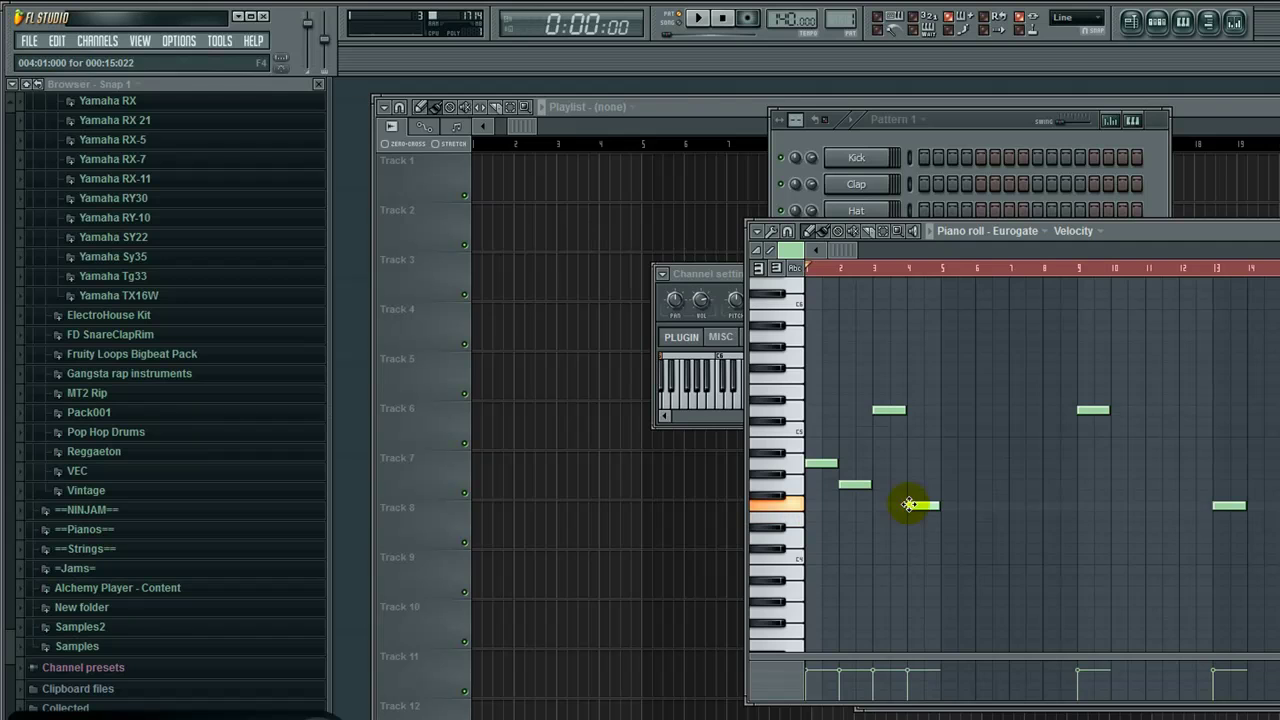
pyautogui.rightClick(1093, 410)
pyautogui.rightClick(1229, 505)
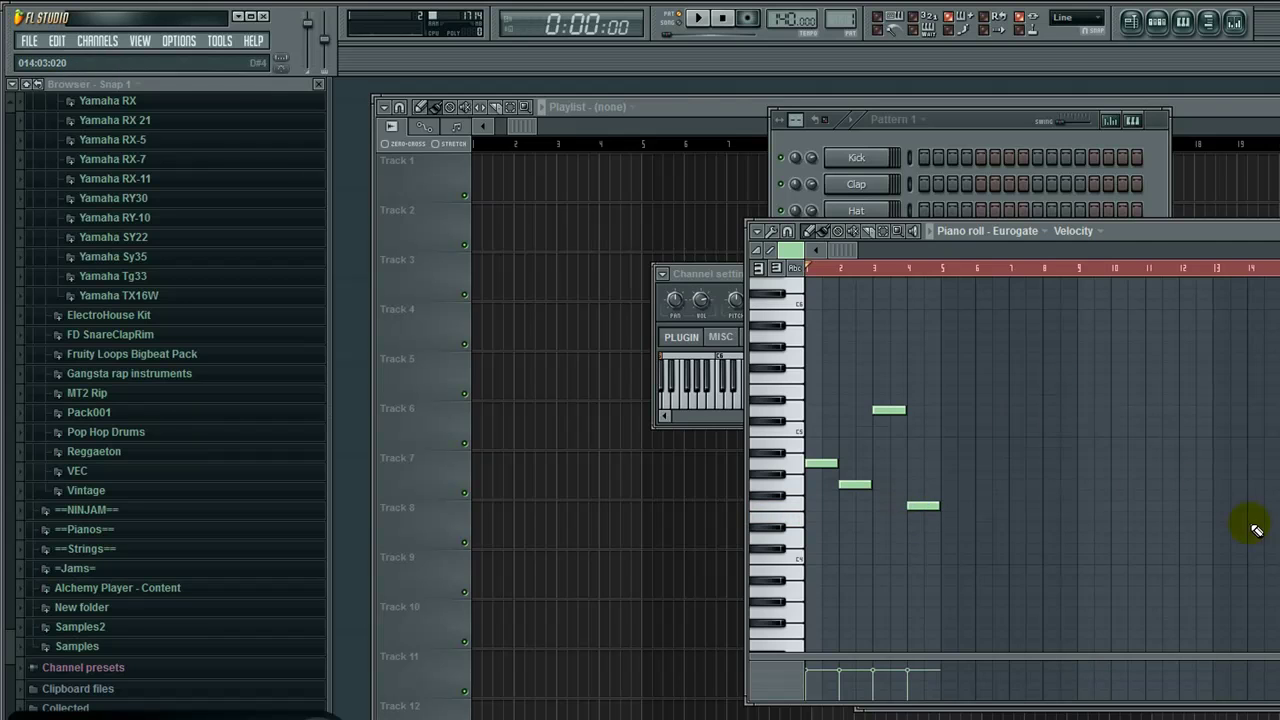
# - Play the Pattern 1 melody and bring the playlist to the front
pyautogui.click(979, 130)
pyautogui.press('space')
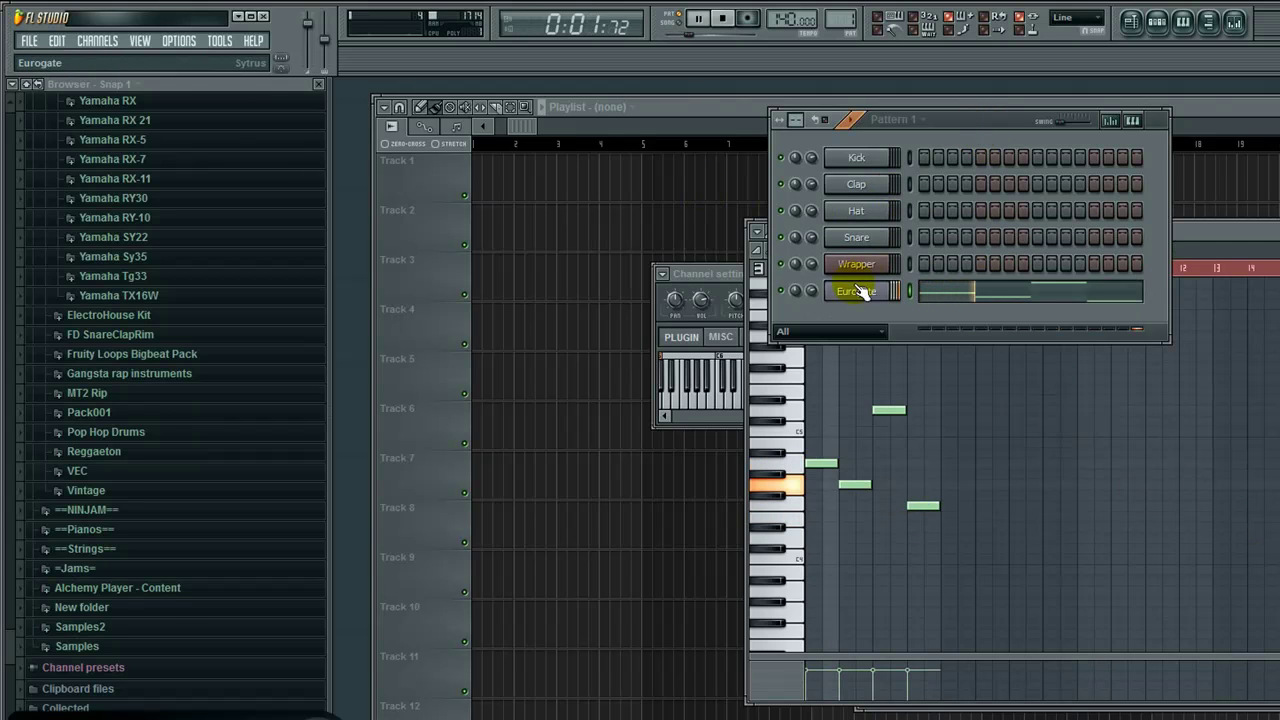
pyautogui.click(736, 109)
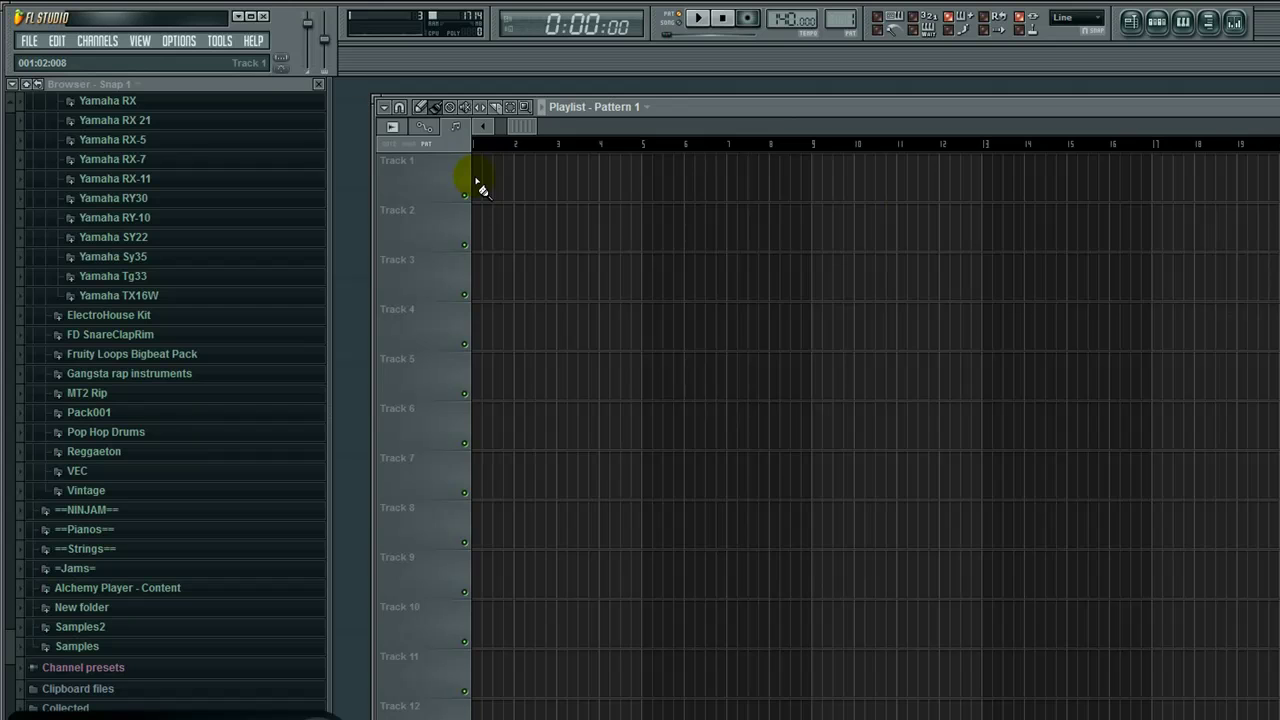
# - Switch to song playback and paint Pattern 1 clips along Track 1 up to bar 17
pyautogui.click(667, 18)
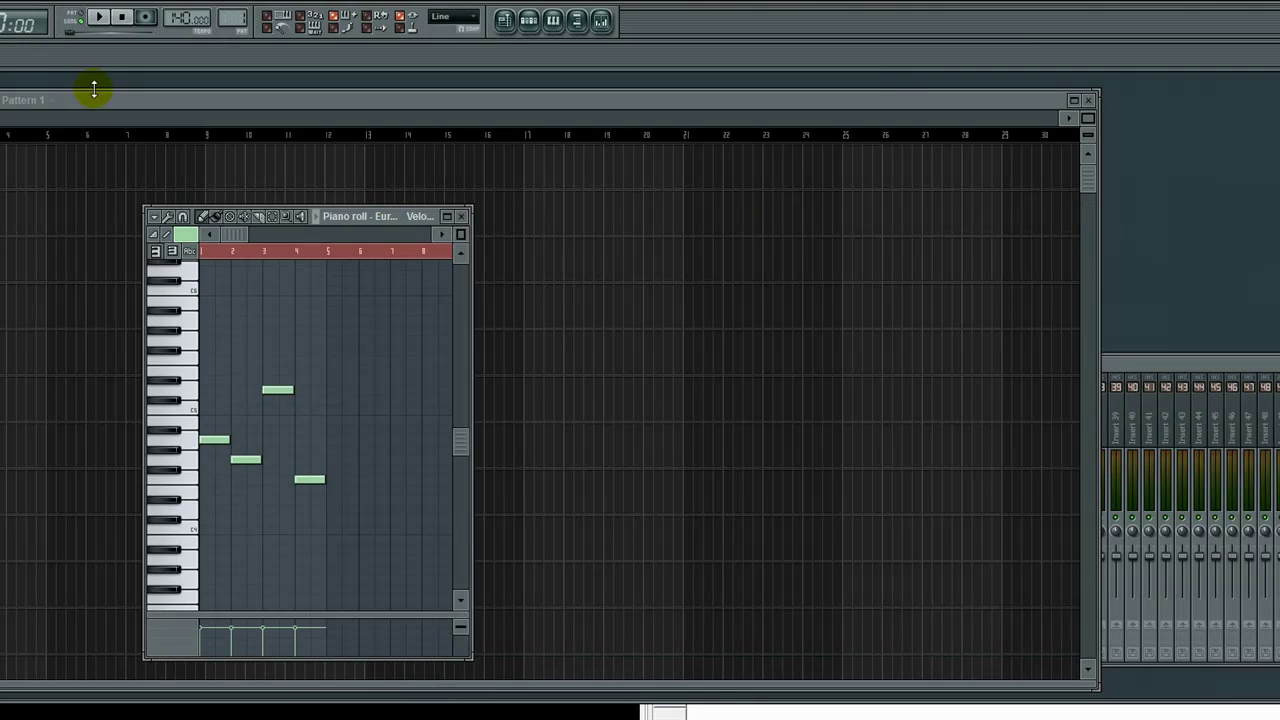
pyautogui.click(96, 93)
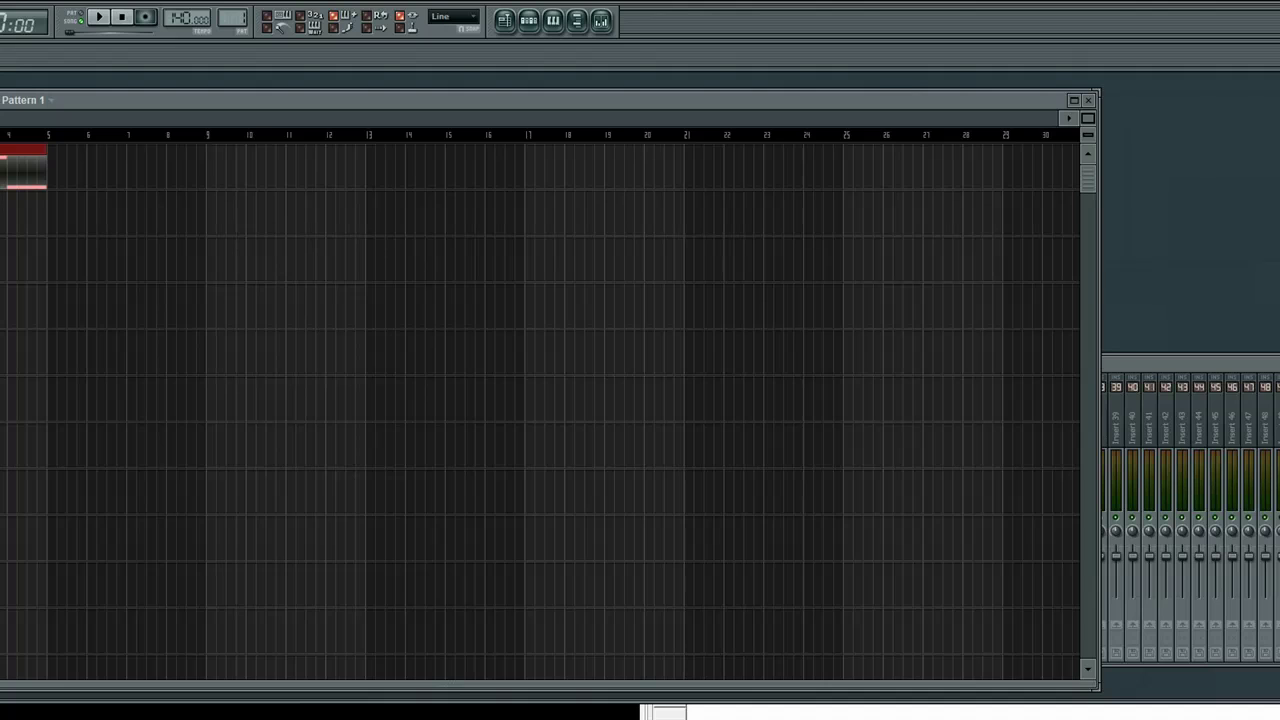
pyautogui.moveTo(25, 175); pyautogui.dragTo(429, 173)
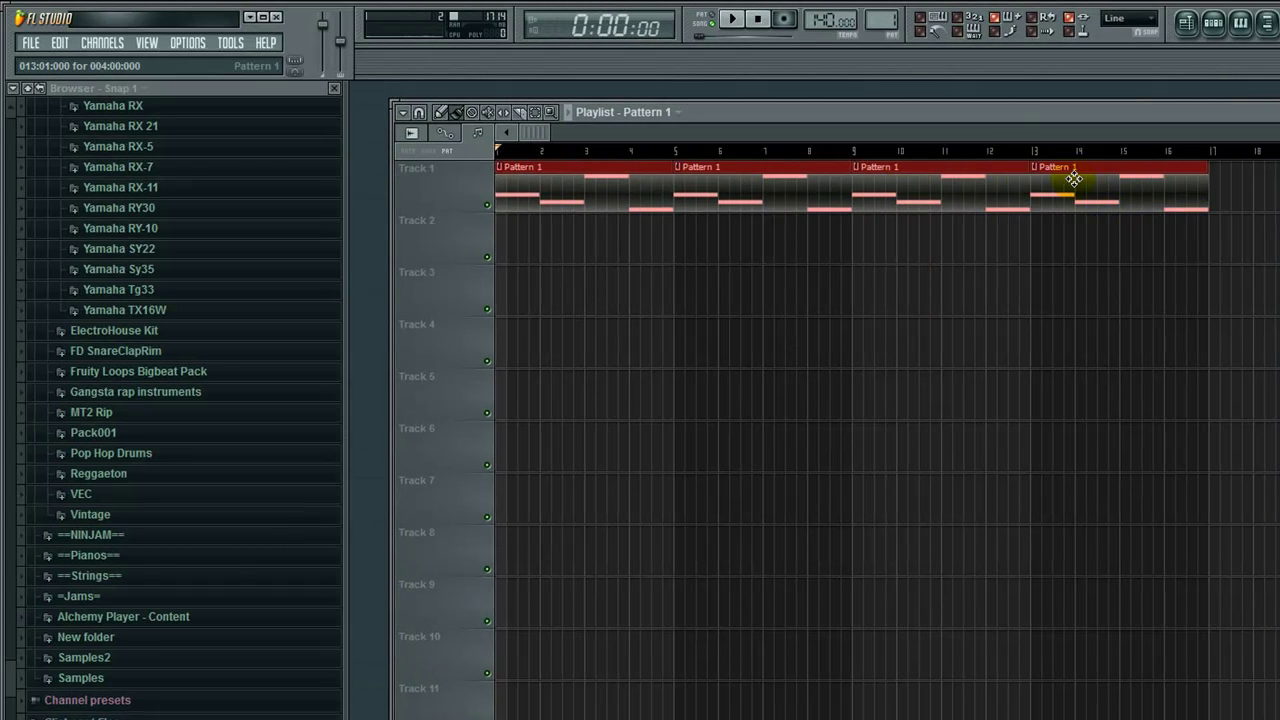
# - Open Eurogate's Sytrus, move its window down, and select the Filter 1 cutoff while the song plays
pyautogui.click(1212, 22)
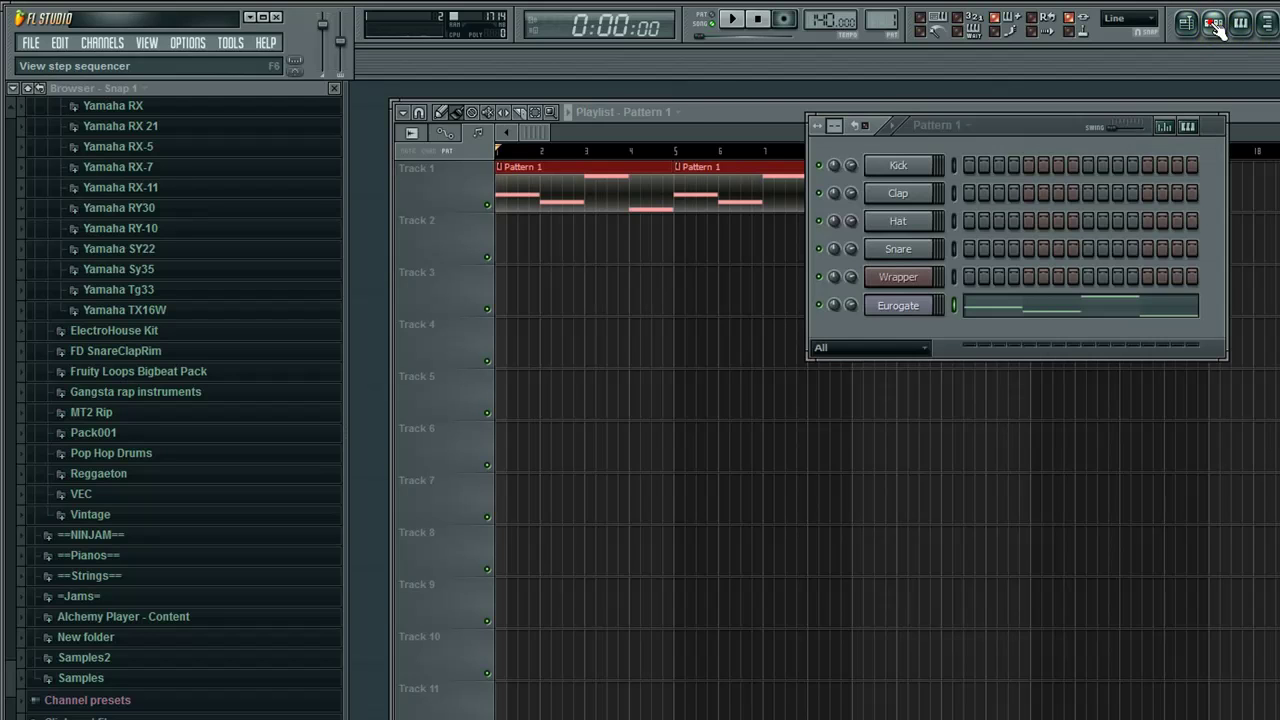
pyautogui.click(912, 310)
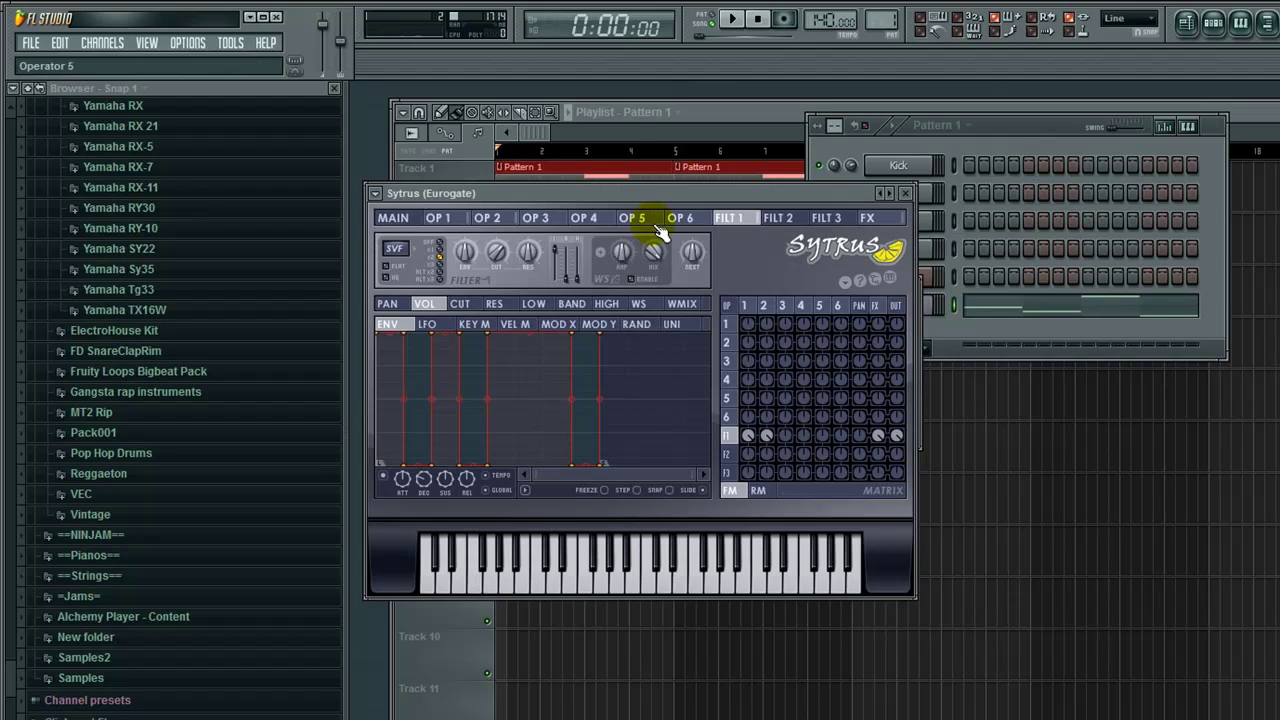
pyautogui.moveTo(632, 199); pyautogui.dragTo(772, 358)
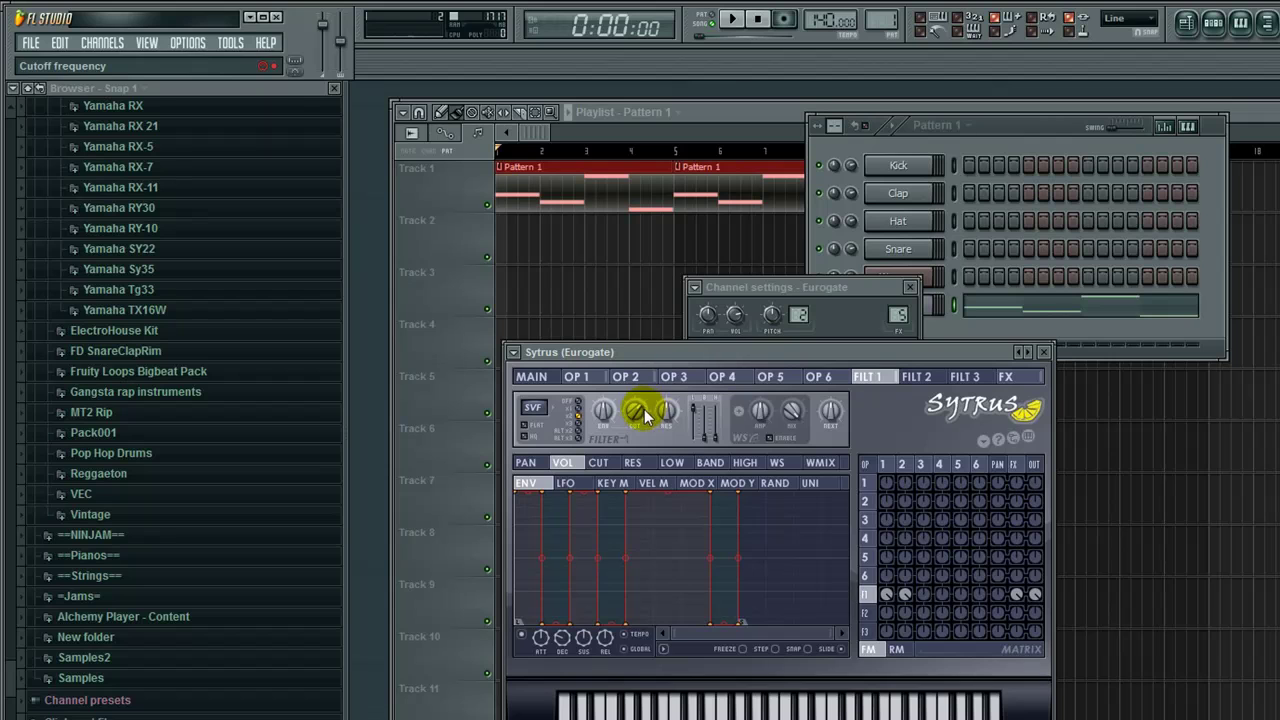
pyautogui.click(587, 378)
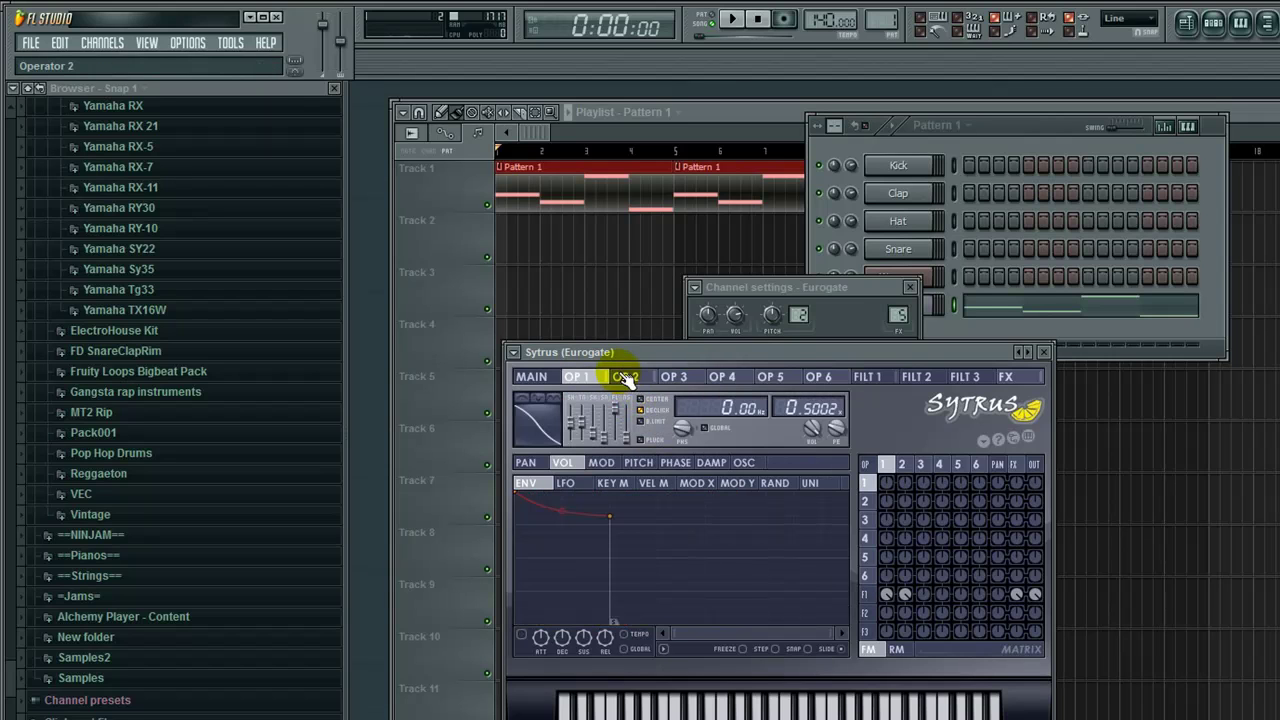
pyautogui.click(877, 376)
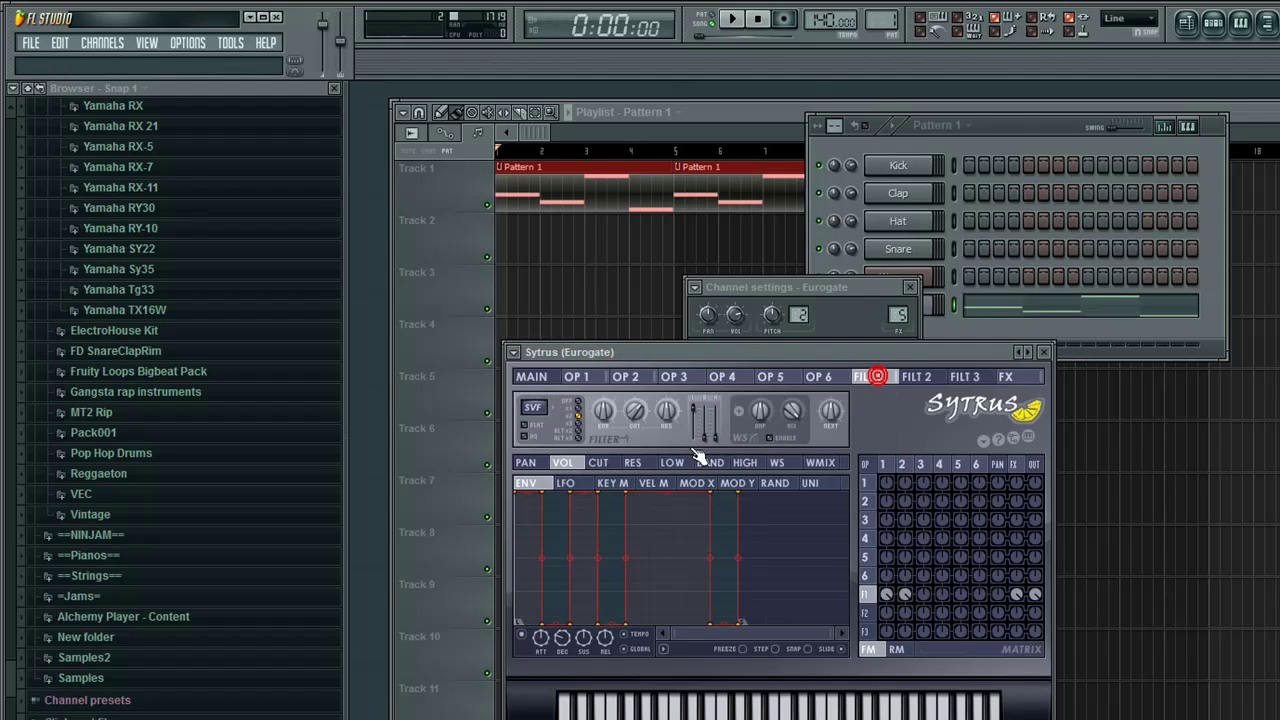
pyautogui.click(638, 413)
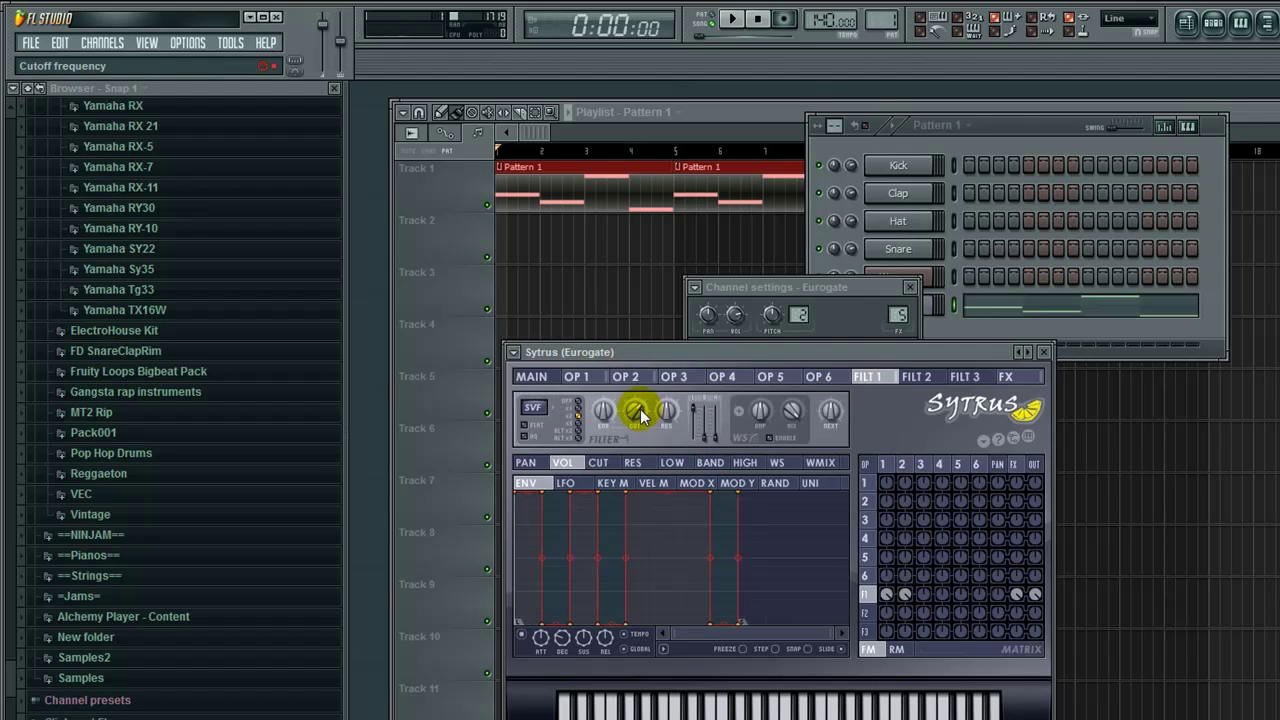
pyautogui.press('space')
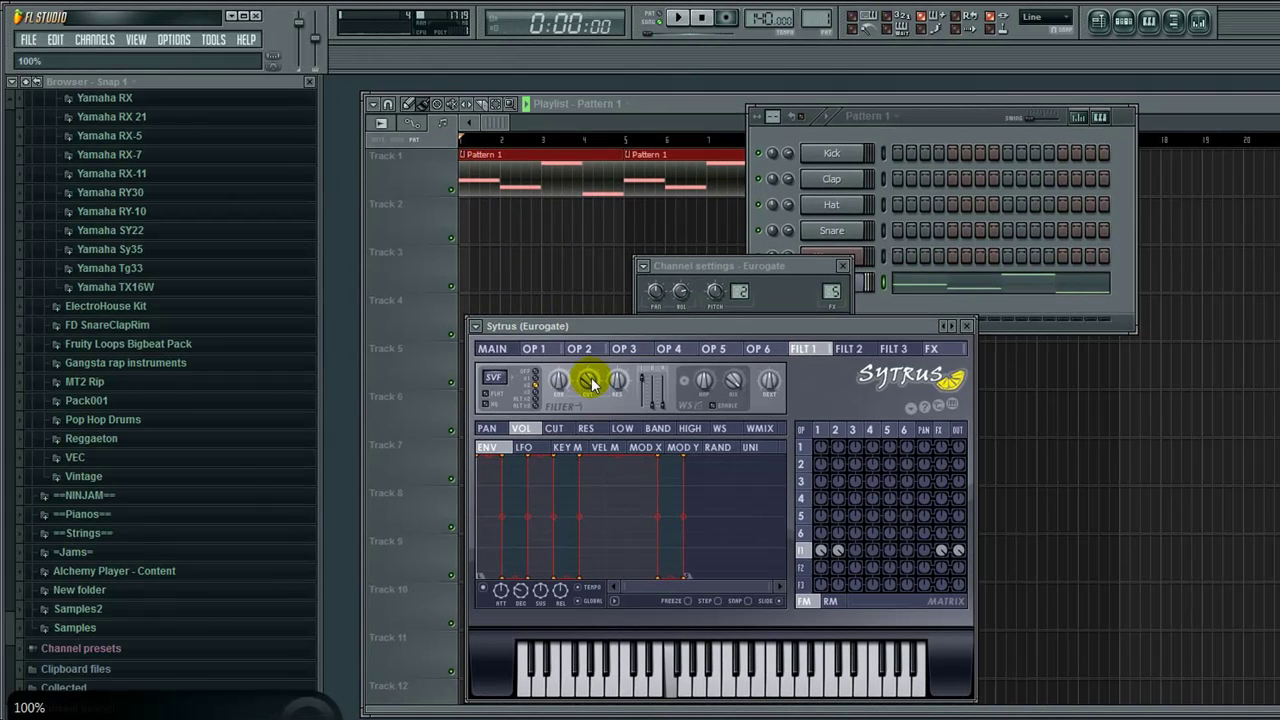
pyautogui.click(934, 311)
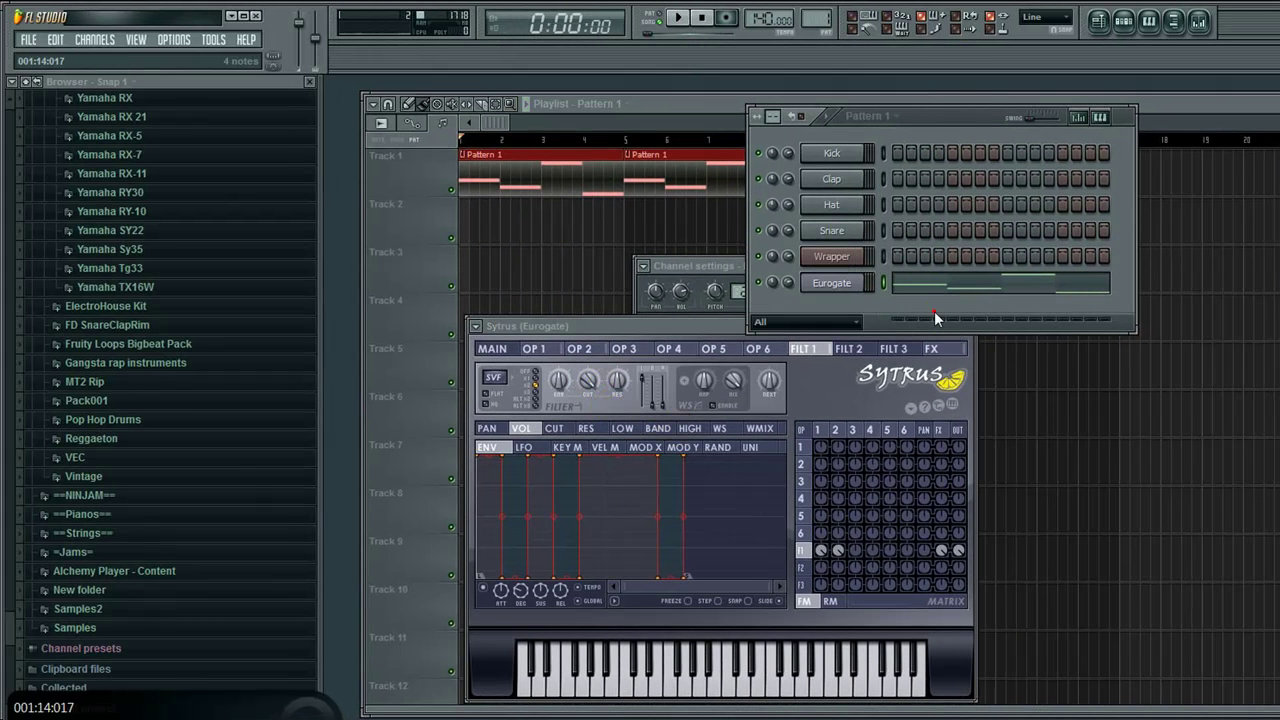
# - Create an automation clip from the Sytrus Filter 1 cutoff knob and view it in the playlist
pyautogui.rightClick(588, 382)
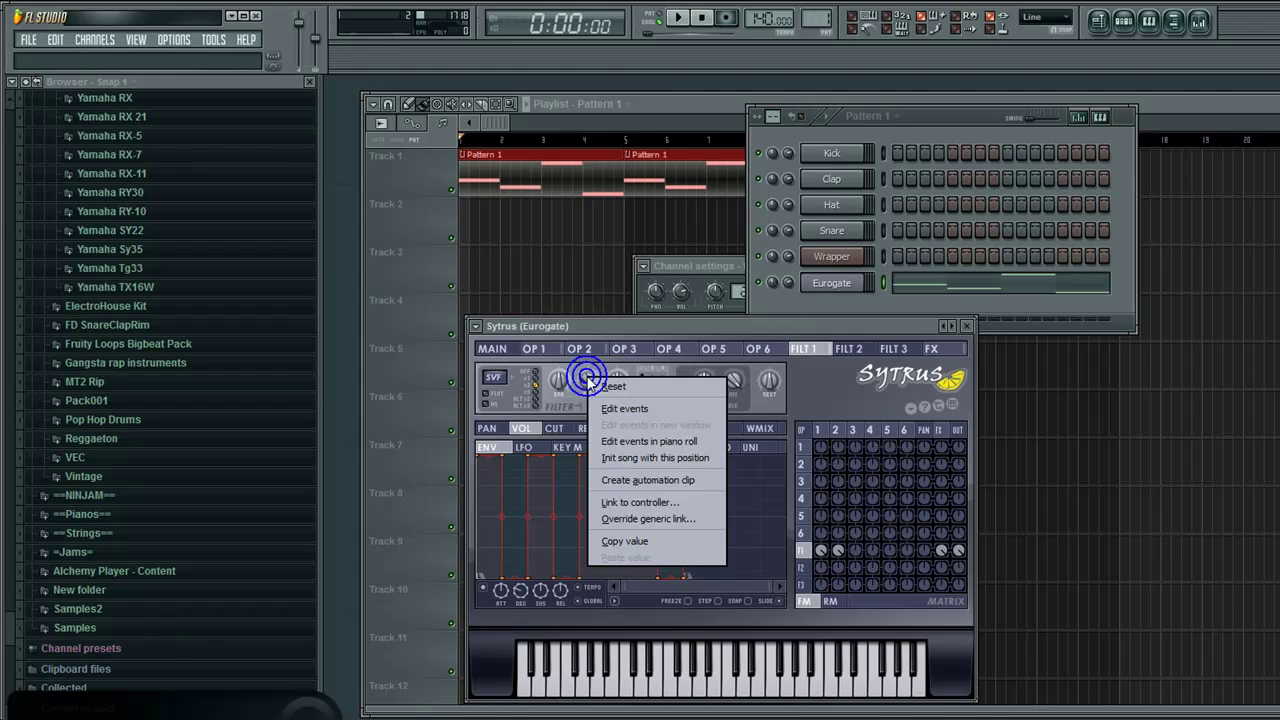
pyautogui.click(581, 386)
pyautogui.rightClick(591, 382)
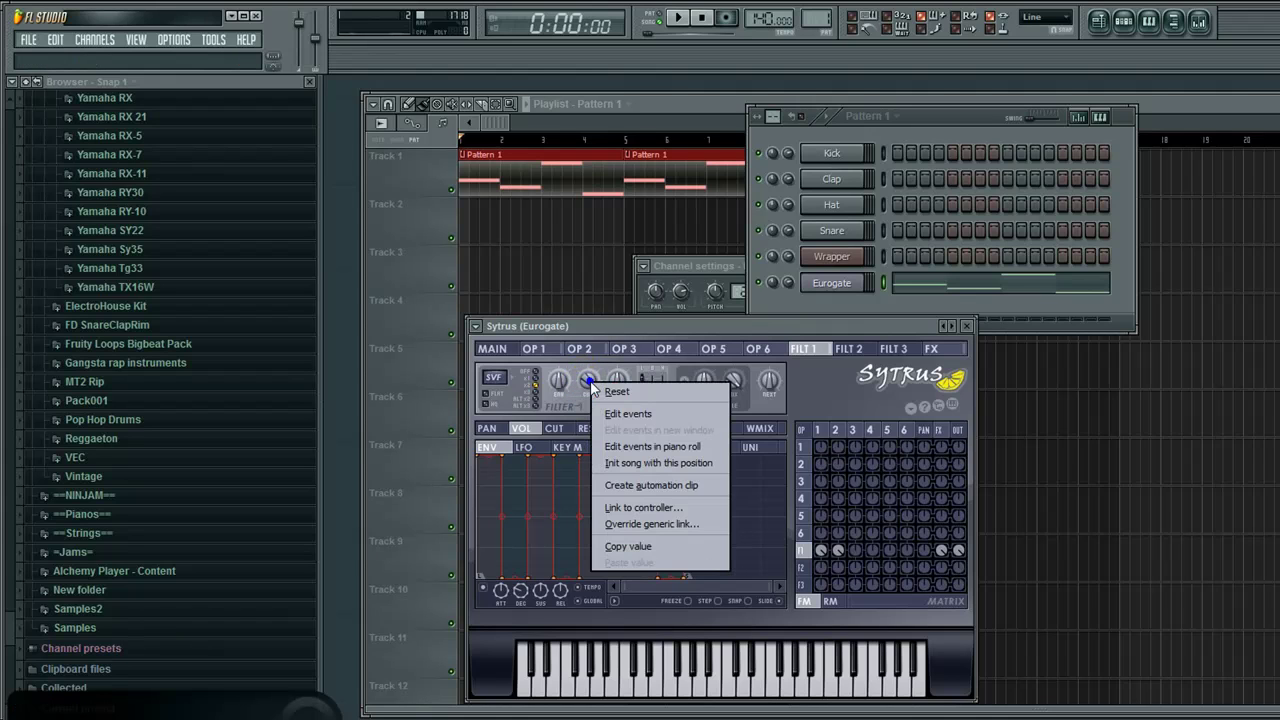
pyautogui.click(658, 490)
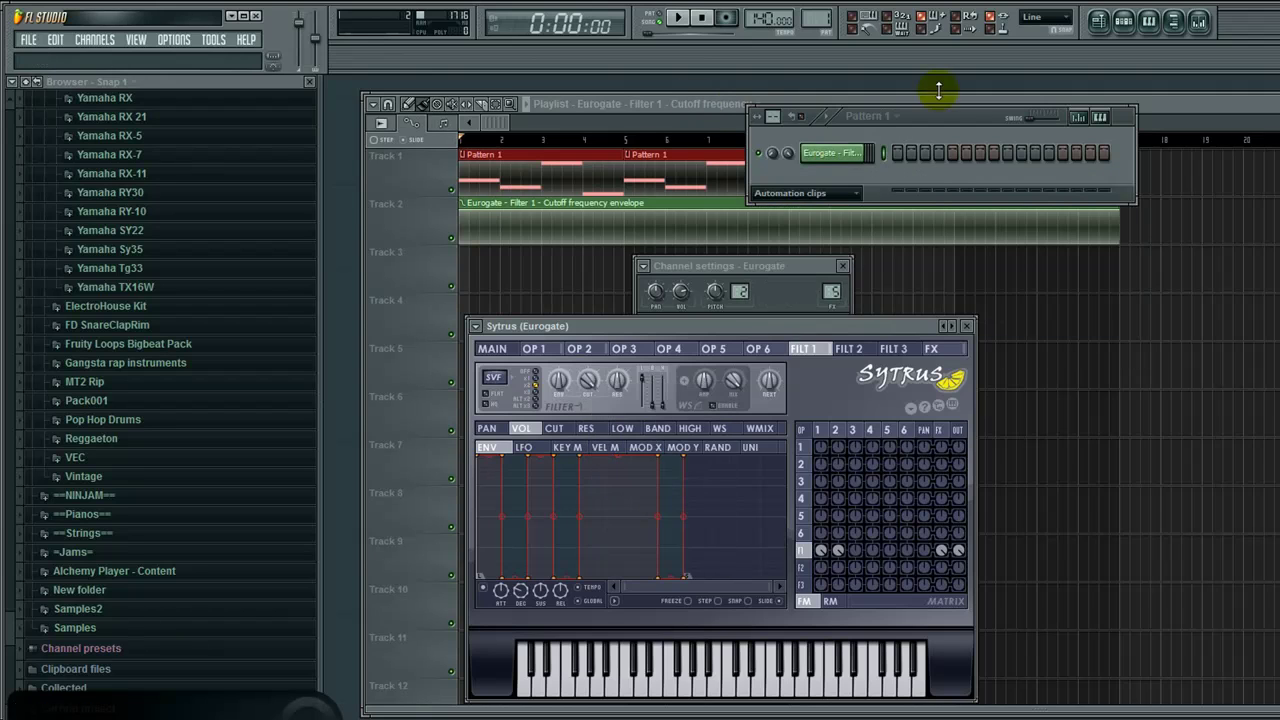
pyautogui.click(1169, 101)
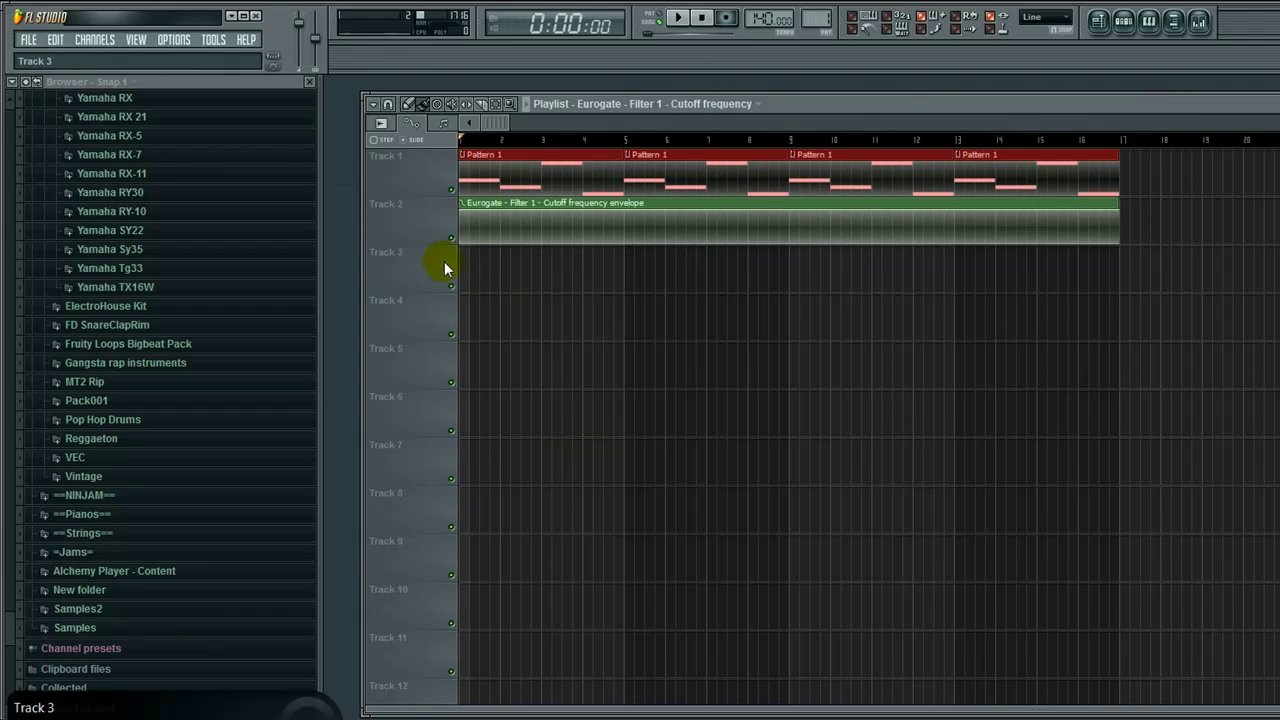
# - Shape the cutoff envelope to start at the bottom, peak at bar 9, and drop to bottom at bar 13
pyautogui.click(462, 209)
pyautogui.moveTo(463, 211); pyautogui.dragTo(463, 242)
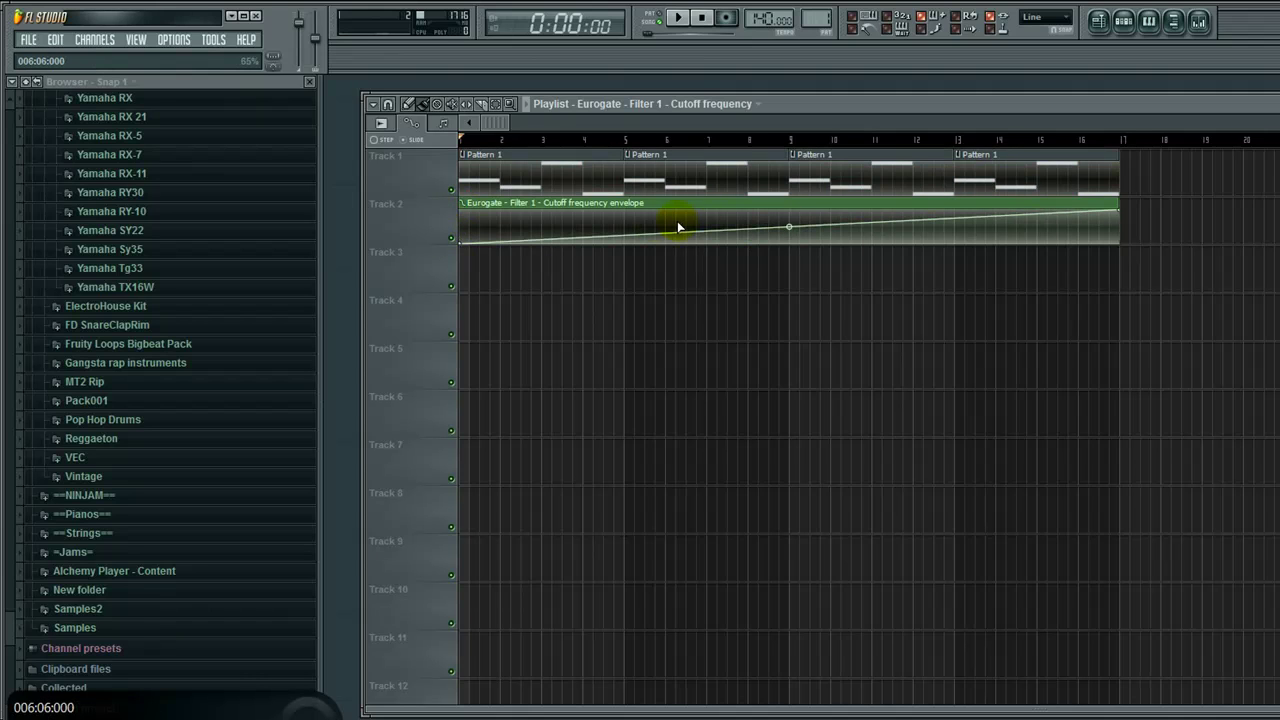
pyautogui.keyDown('alt'); pyautogui.scroll(2, 651, 214); pyautogui.keyUp('alt')
pyautogui.scroll(2, 766, 371)
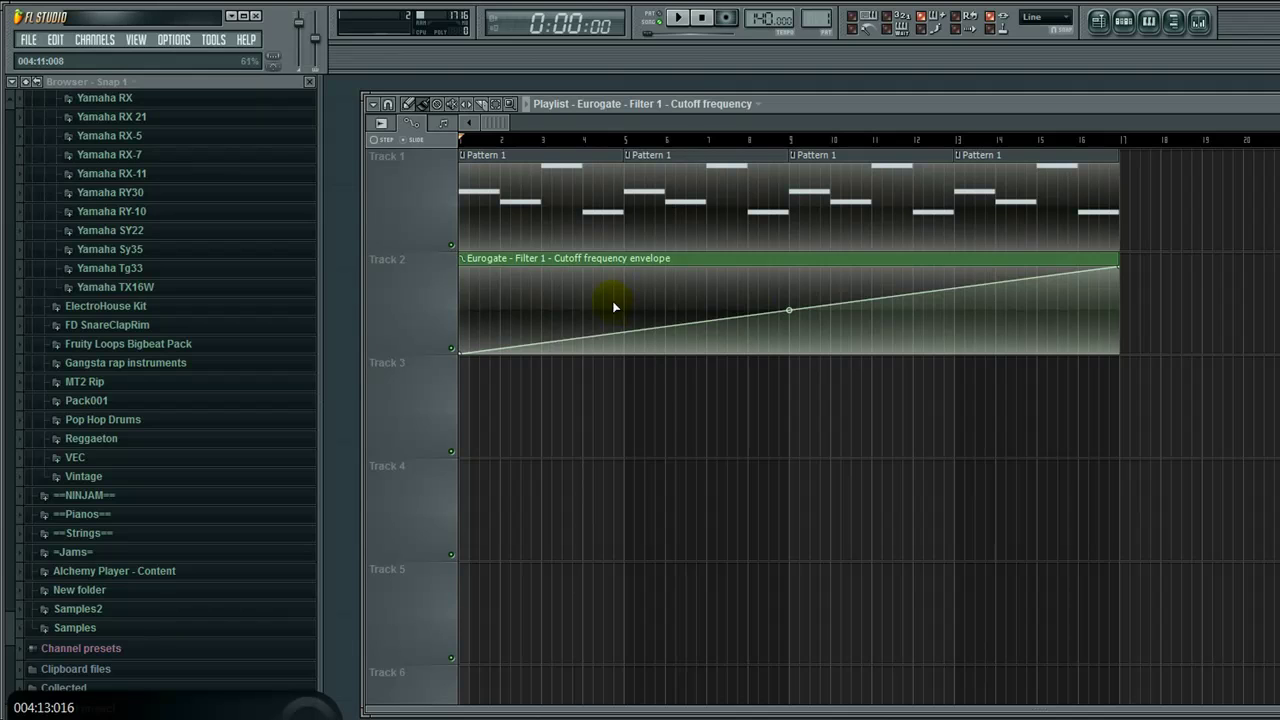
pyautogui.moveTo(609, 303); pyautogui.dragTo(566, 312)
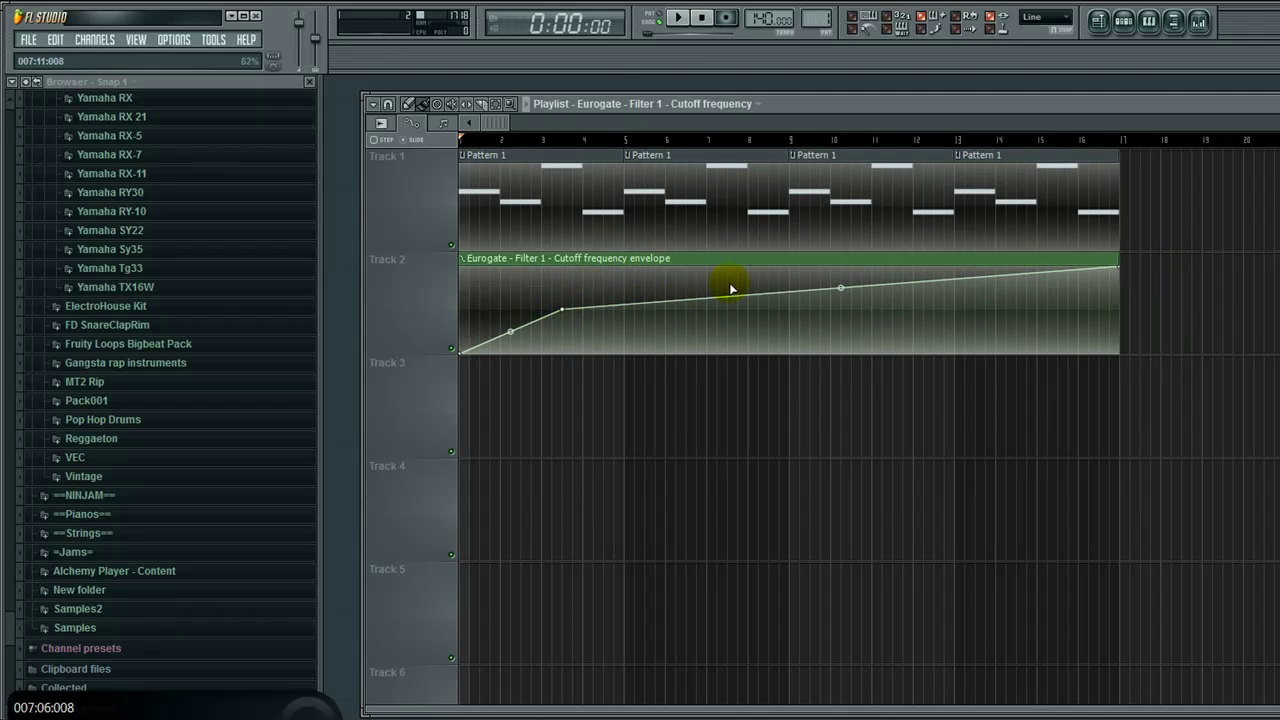
pyautogui.moveTo(770, 275); pyautogui.dragTo(786, 270)
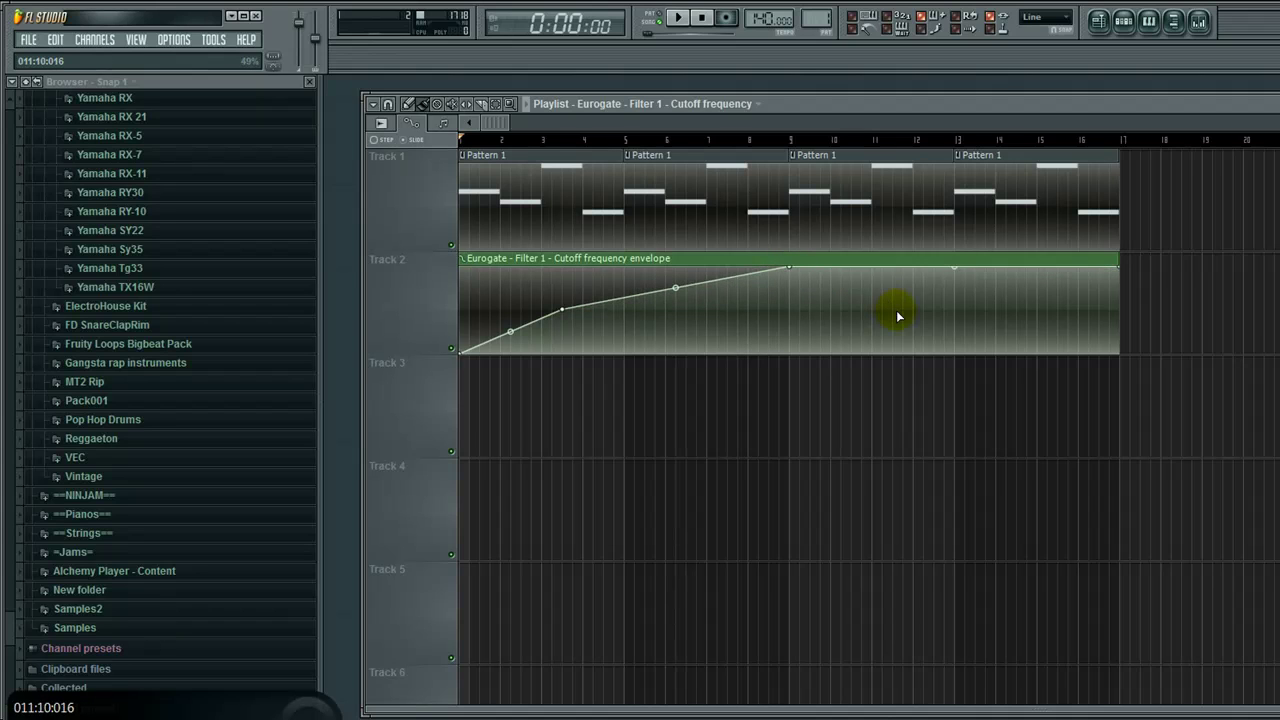
pyautogui.moveTo(956, 352); pyautogui.dragTo(954, 352)
# - Set the bars 9–13 envelope section to Pulse, widen the pulses, and audition from bar 9
pyautogui.rightClick(954, 352)
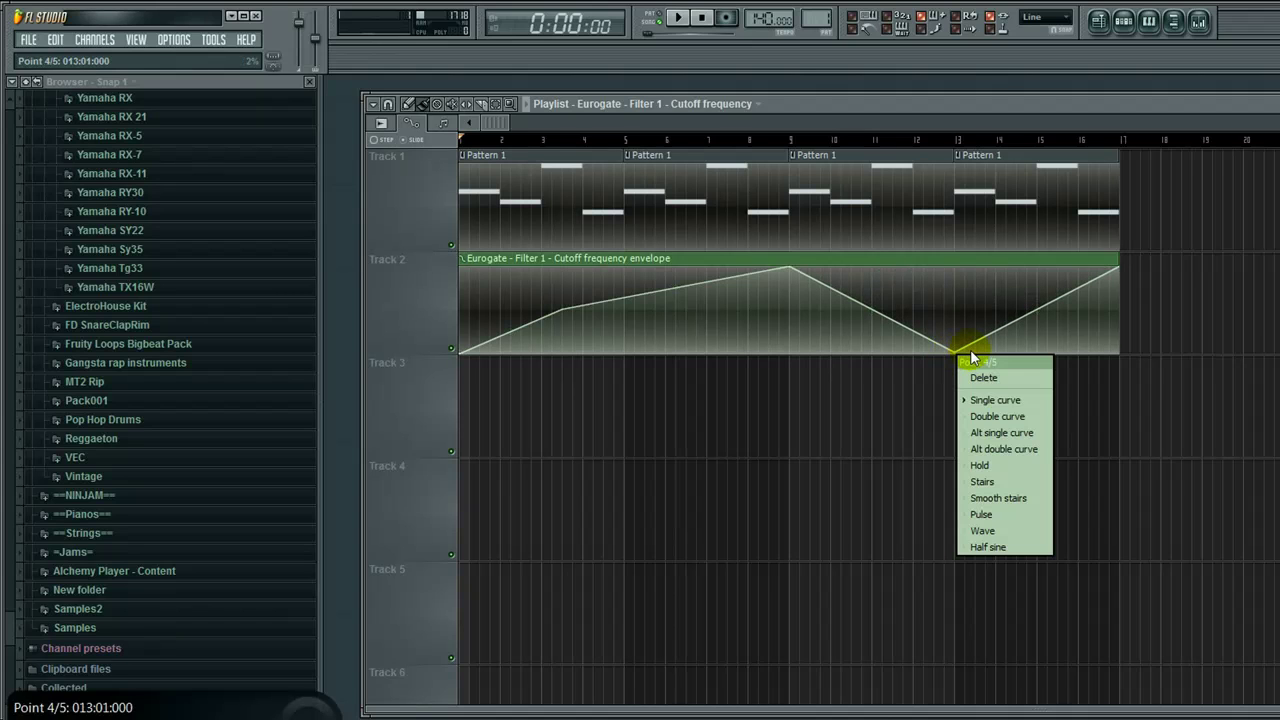
pyautogui.click(1010, 514)
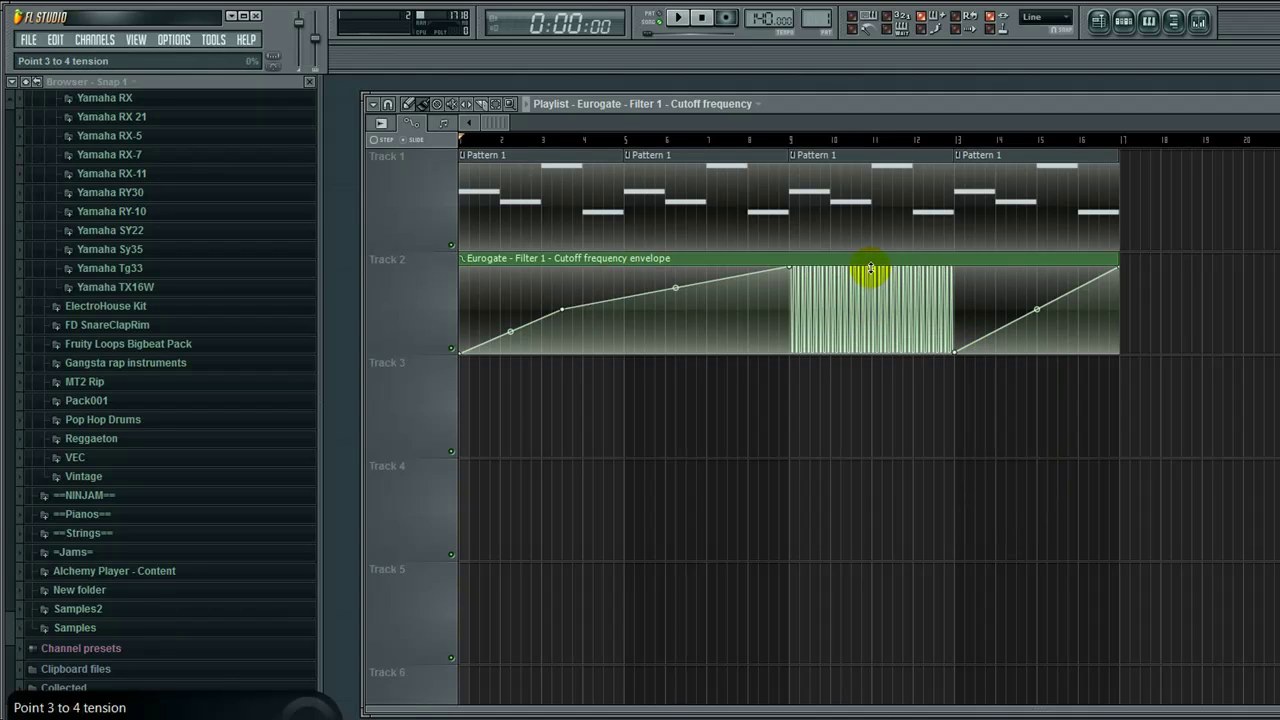
pyautogui.moveTo(871, 268)
pyautogui.mouseDown()
pyautogui.moveTo(871, 325)
pyautogui.moveTo(866, 272)
pyautogui.mouseUp()
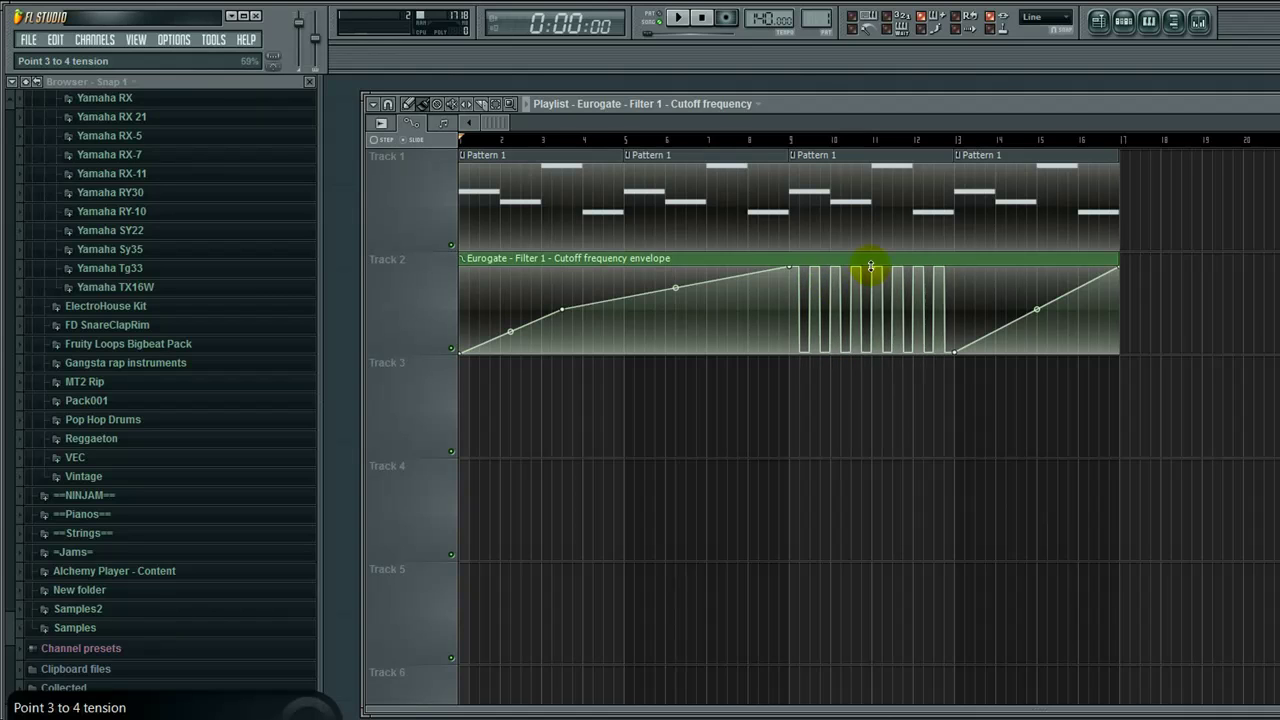
pyautogui.scroll(3, 827, 280)
pyautogui.hscroll(-2, 827, 280)
pyautogui.click(694, 137)
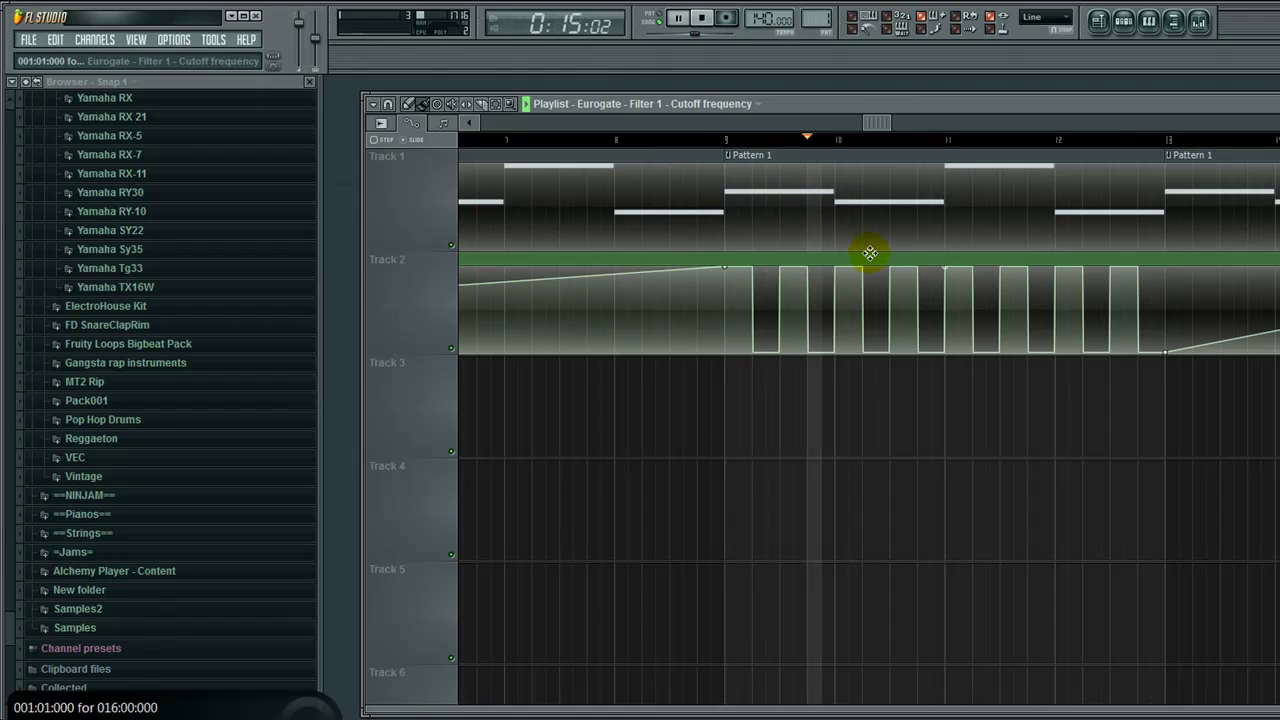
pyautogui.press('space')
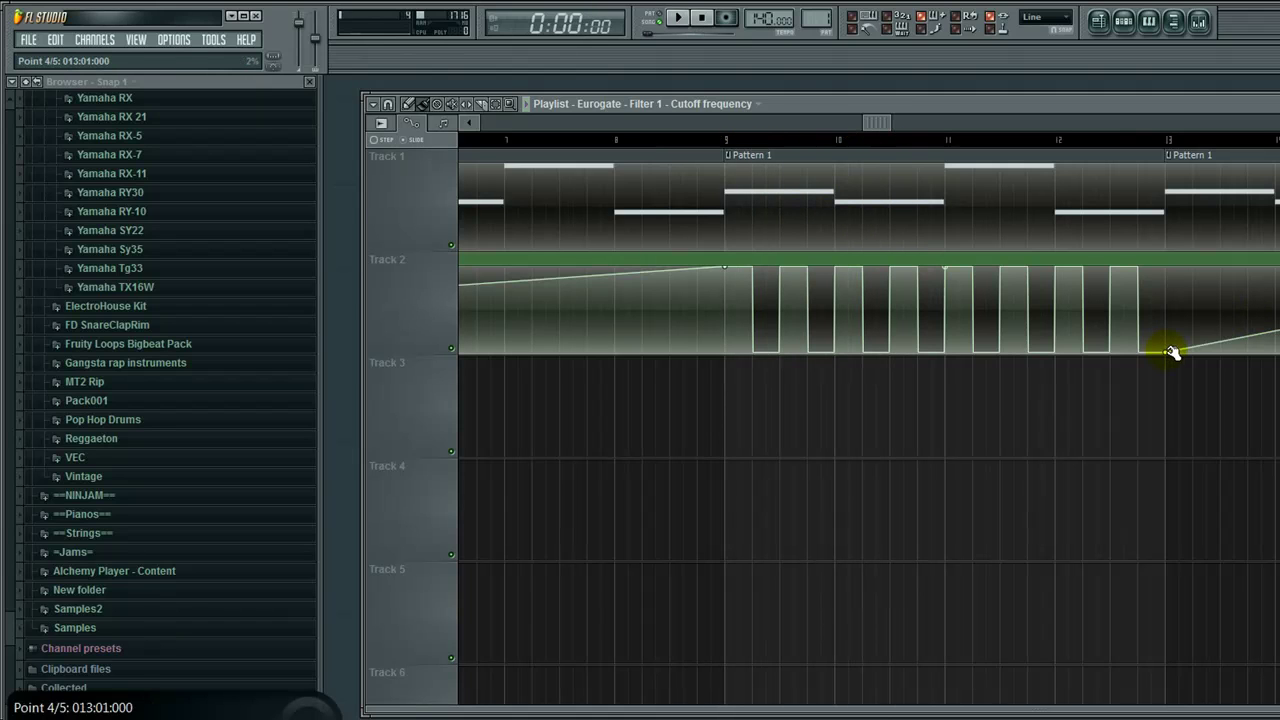
# - Change the bars 9–13 curve to a triangle Wave and play the song to check
pyautogui.rightClick(1165, 355)
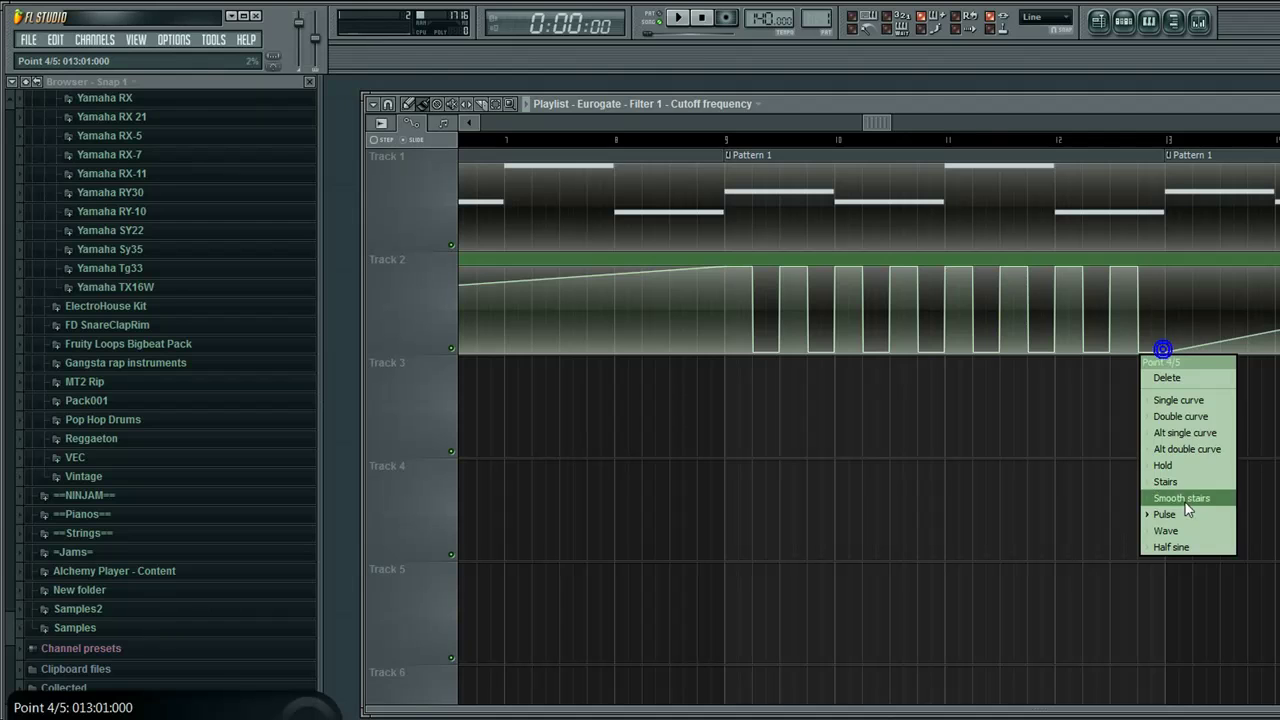
pyautogui.click(1172, 528)
pyautogui.click(692, 141)
pyautogui.press('space')
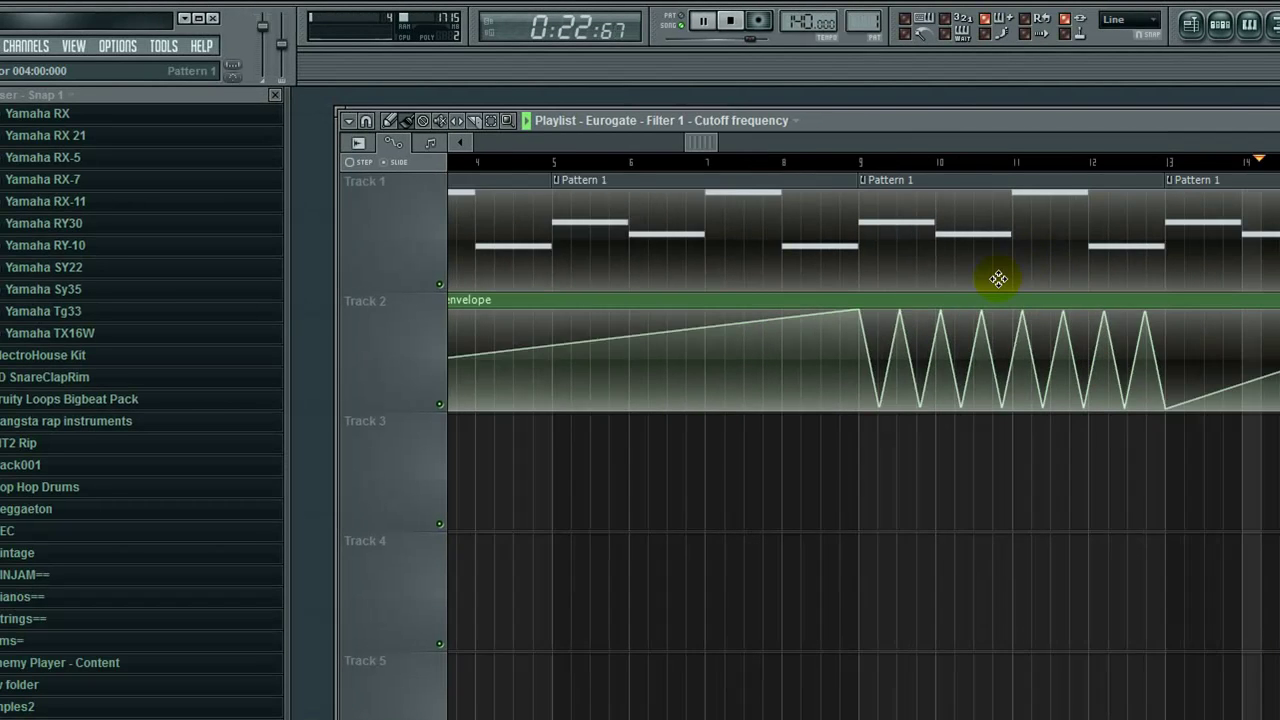
# - Stop playback and set the Step Sequencer filter to show all channels
pyautogui.scroll(-2, 998, 279)
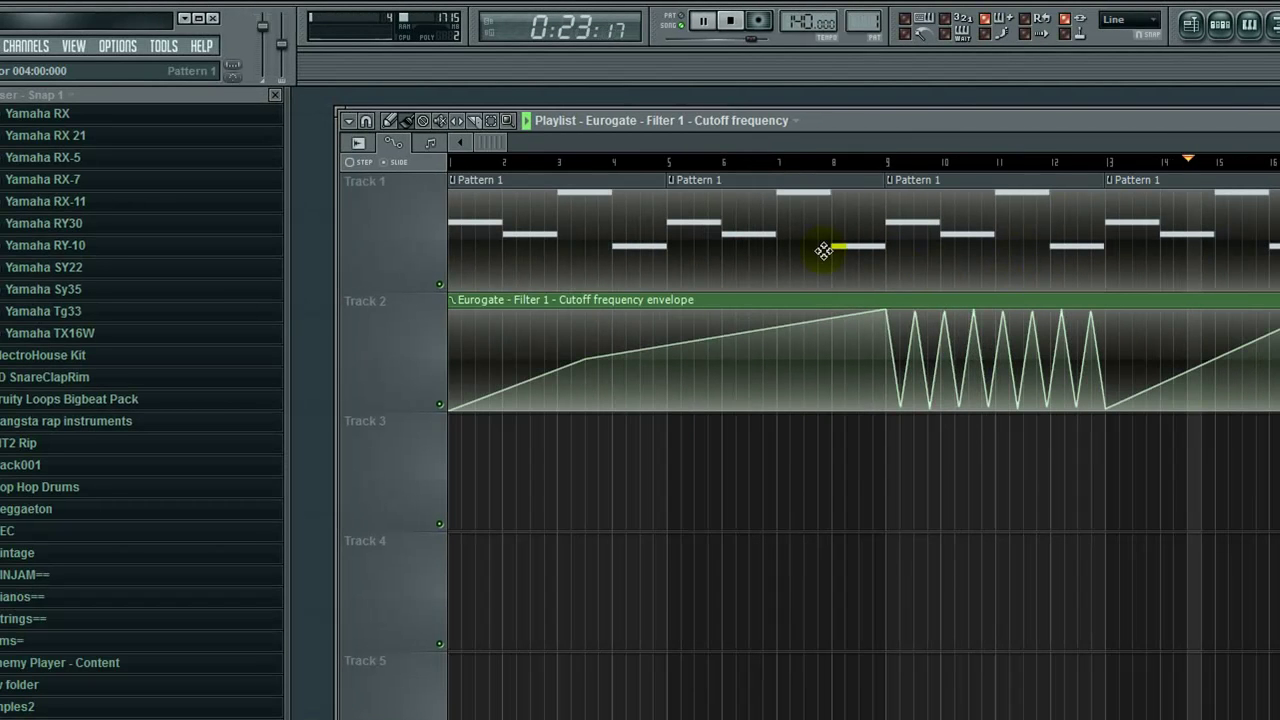
pyautogui.press('space')
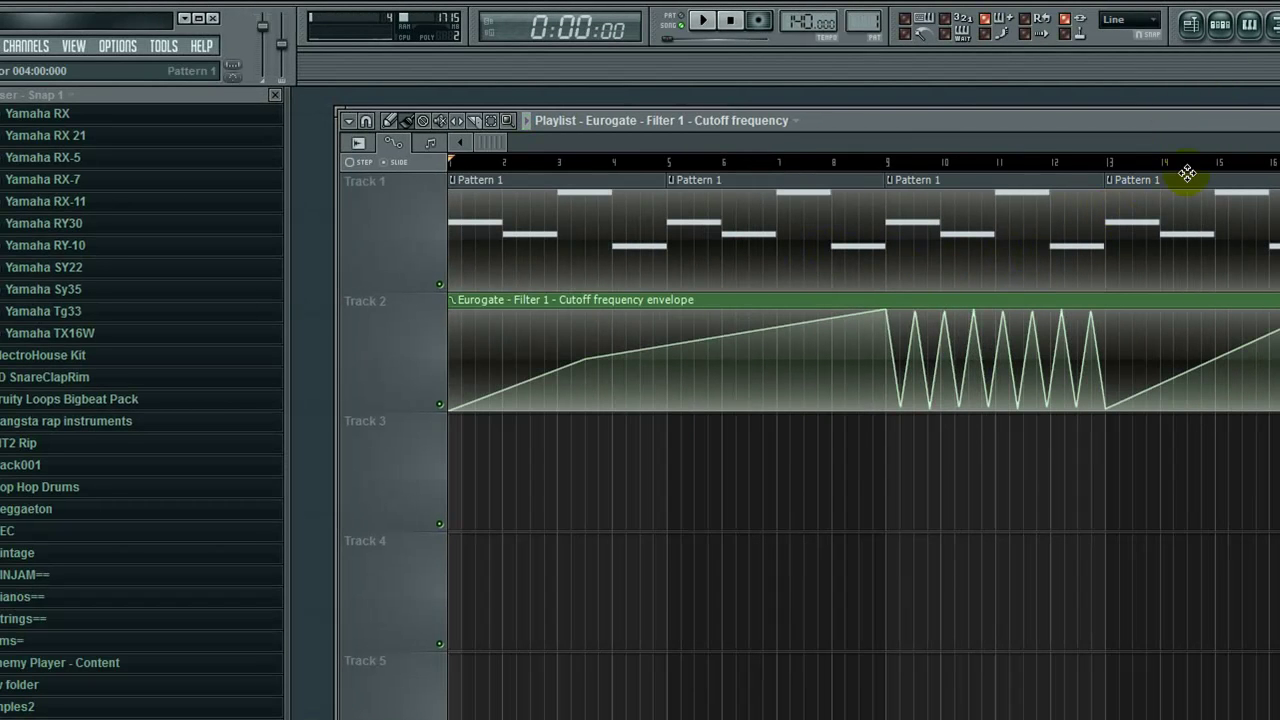
pyautogui.click(1218, 28)
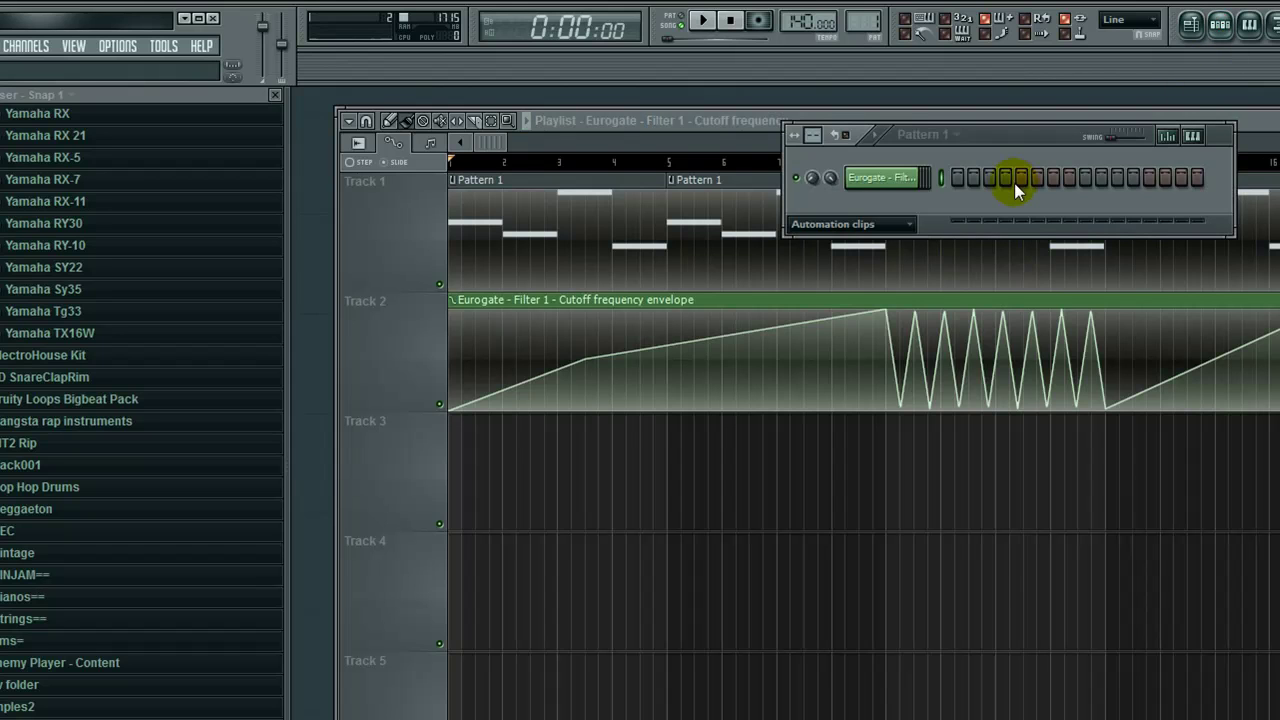
pyautogui.click(905, 225)
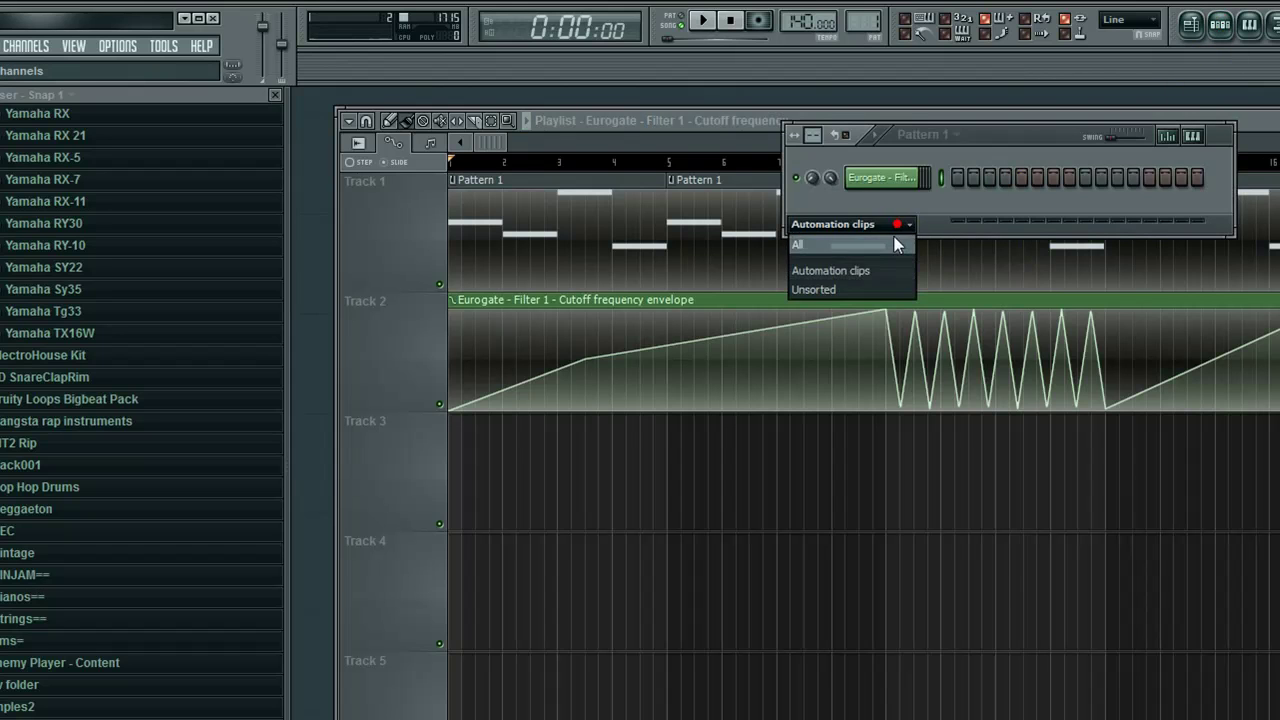
pyautogui.click(903, 245)
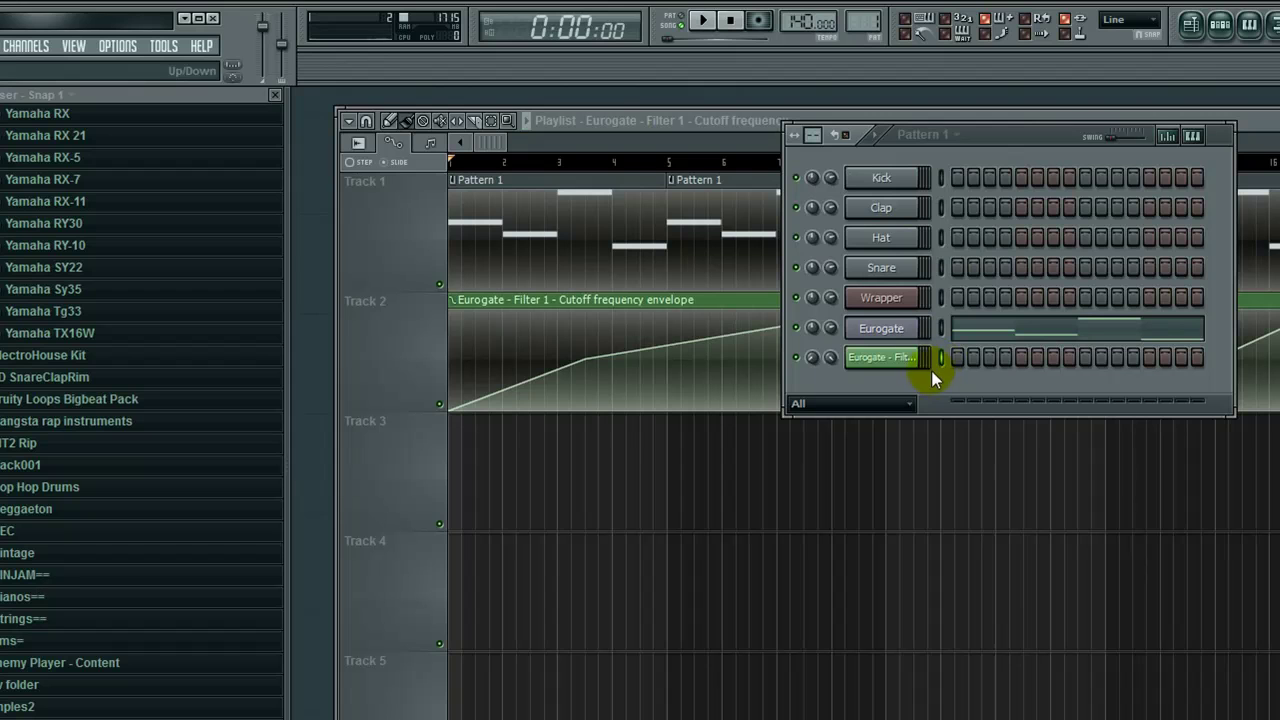
# - Drag one Eurogate melody note a few steps lower in the piano roll, then return to the playlist
pyautogui.click(939, 329)
pyautogui.click(1057, 331)
pyautogui.click(916, 470)
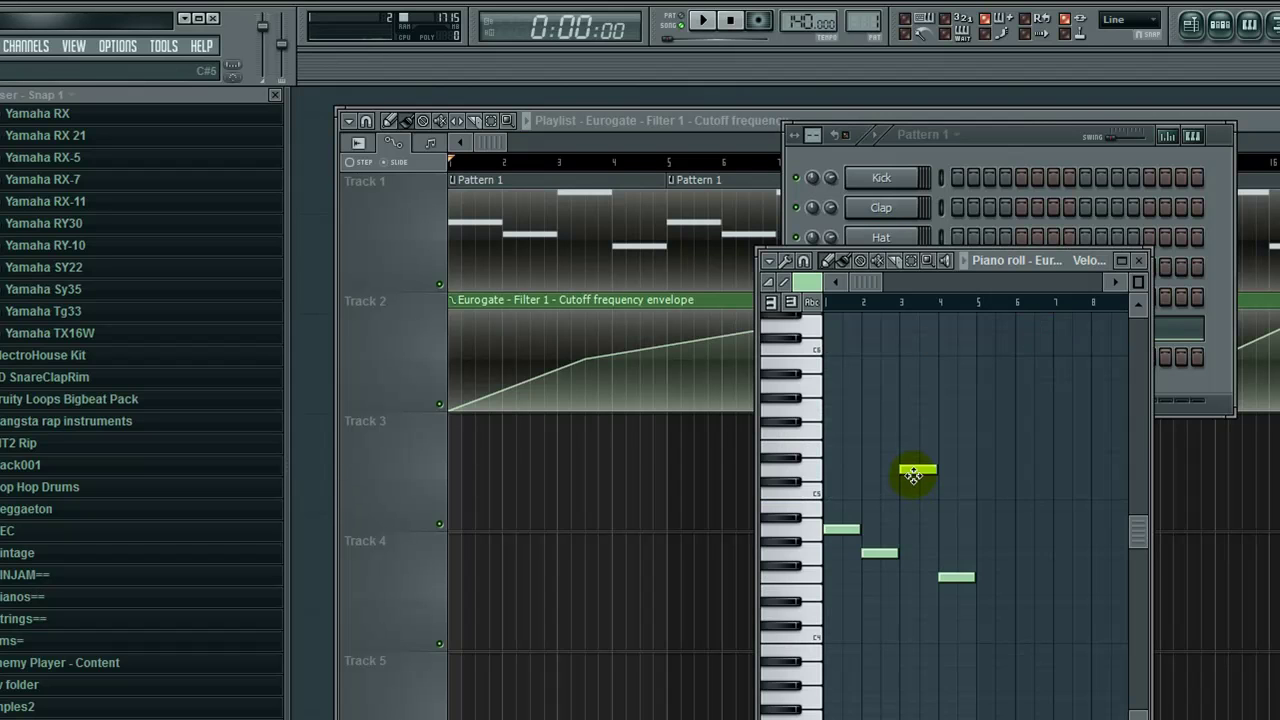
pyautogui.moveTo(916, 472); pyautogui.dragTo(918, 495)
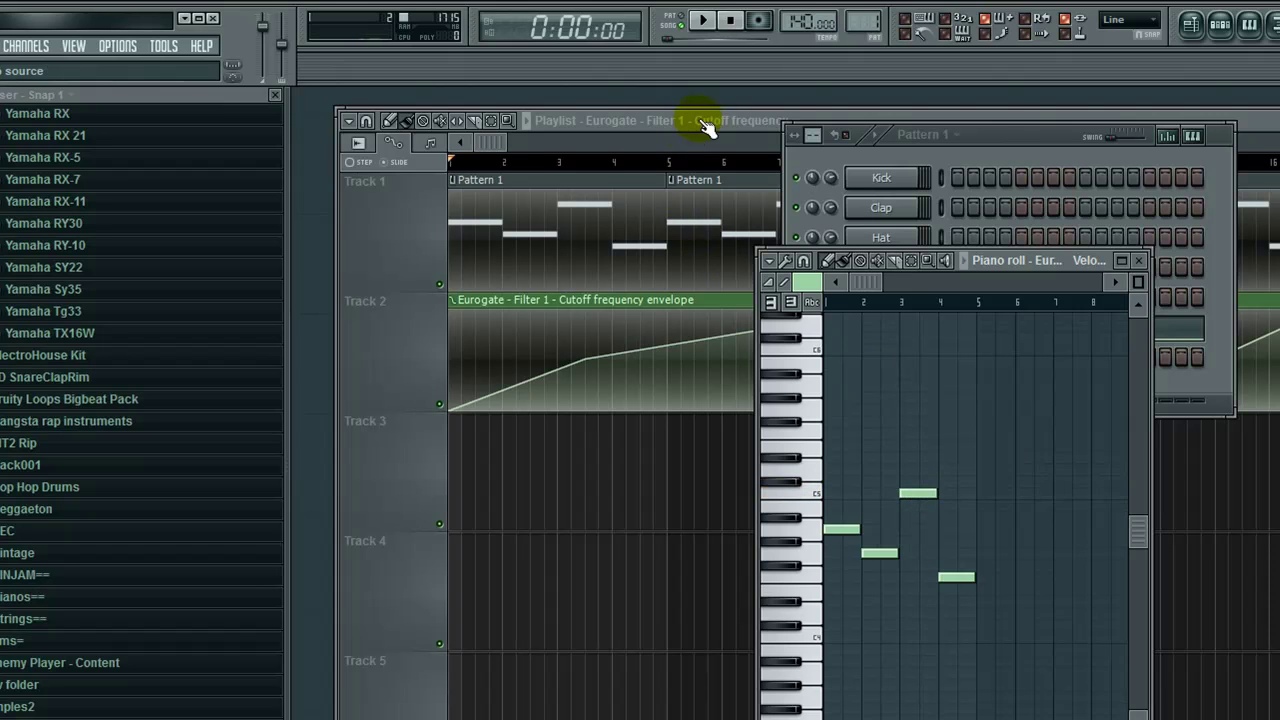
pyautogui.click(857, 110)
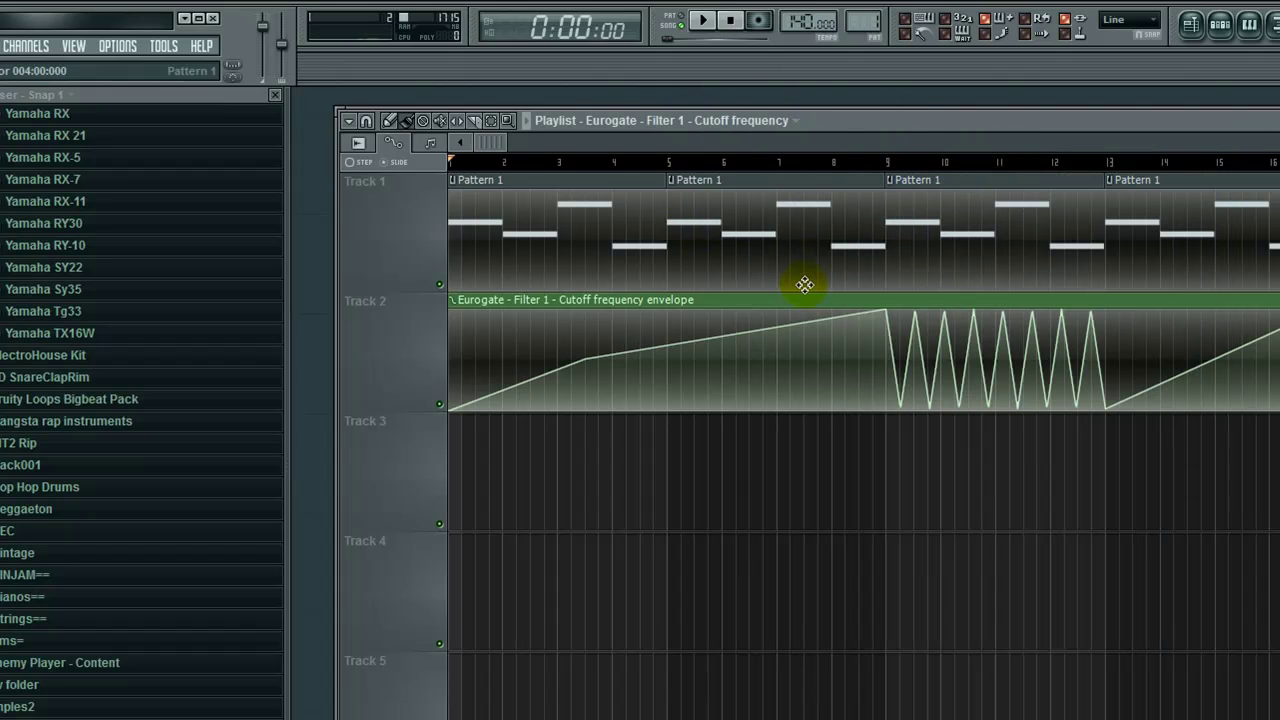
# - Lower the Insert 5 volume fader in the mixer to about -18.1 dB (34%)
pyautogui.click(1222, 24)
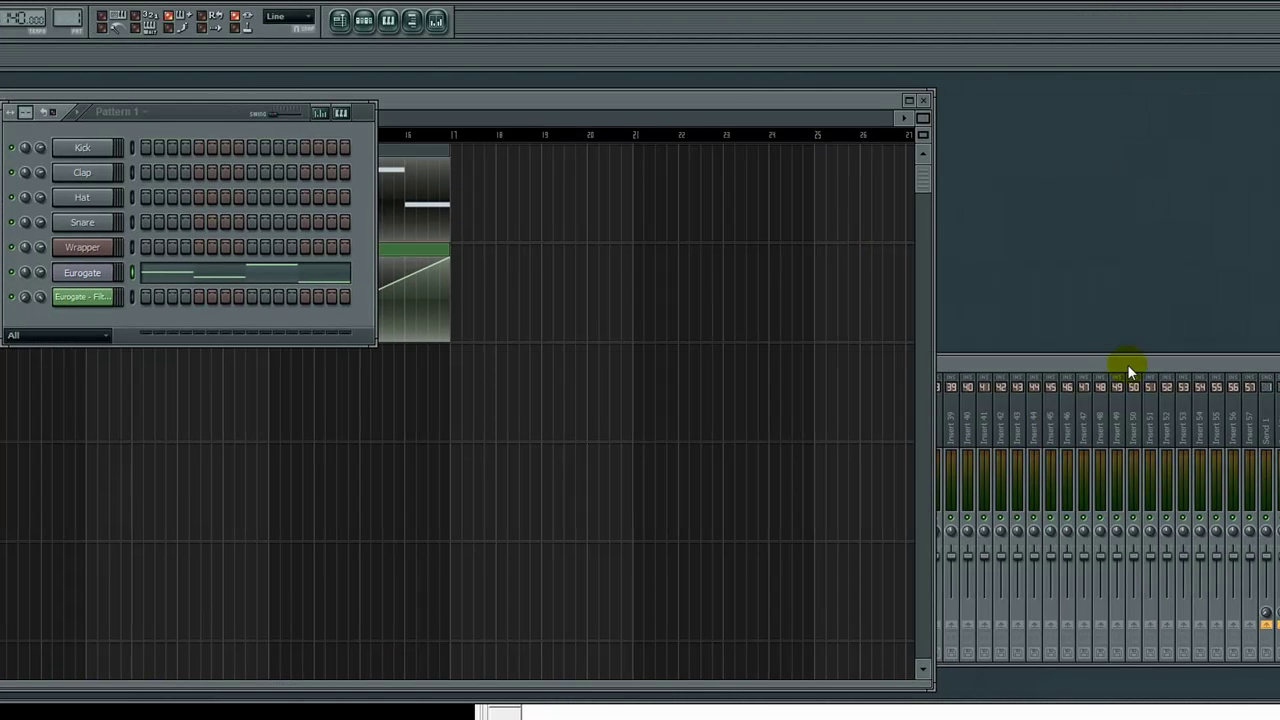
pyautogui.click(1131, 364)
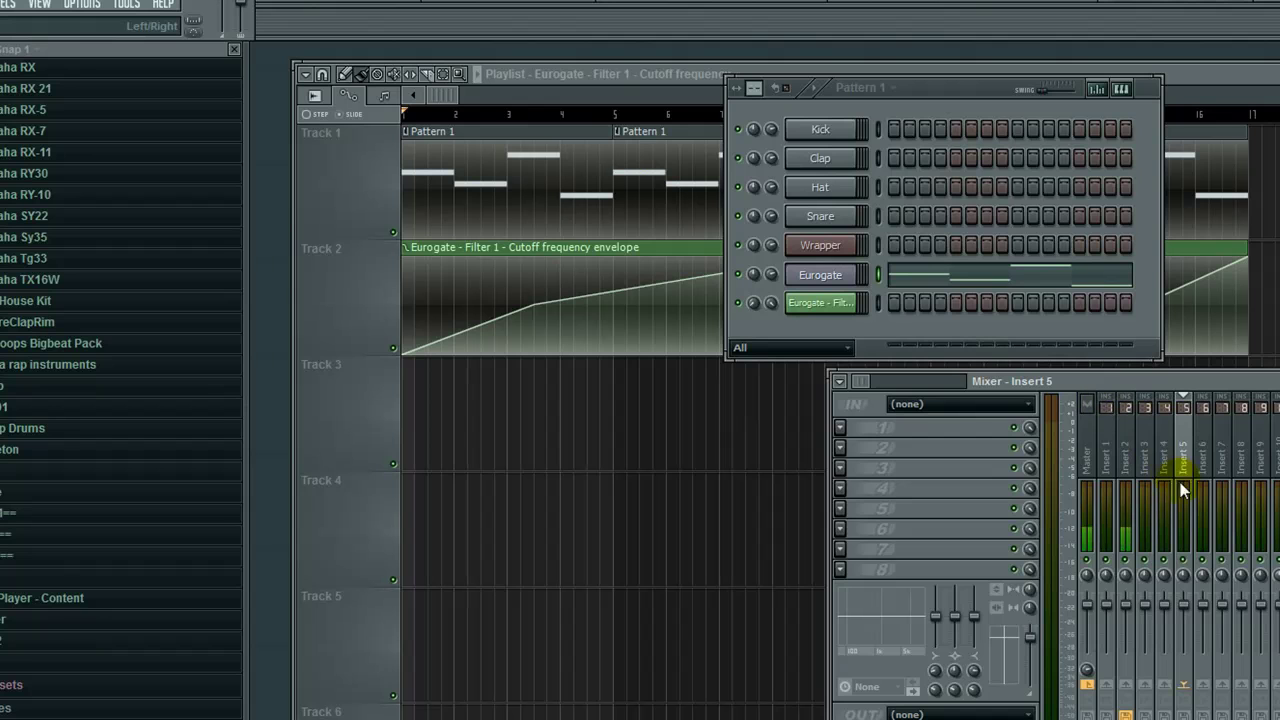
pyautogui.click(1183, 604)
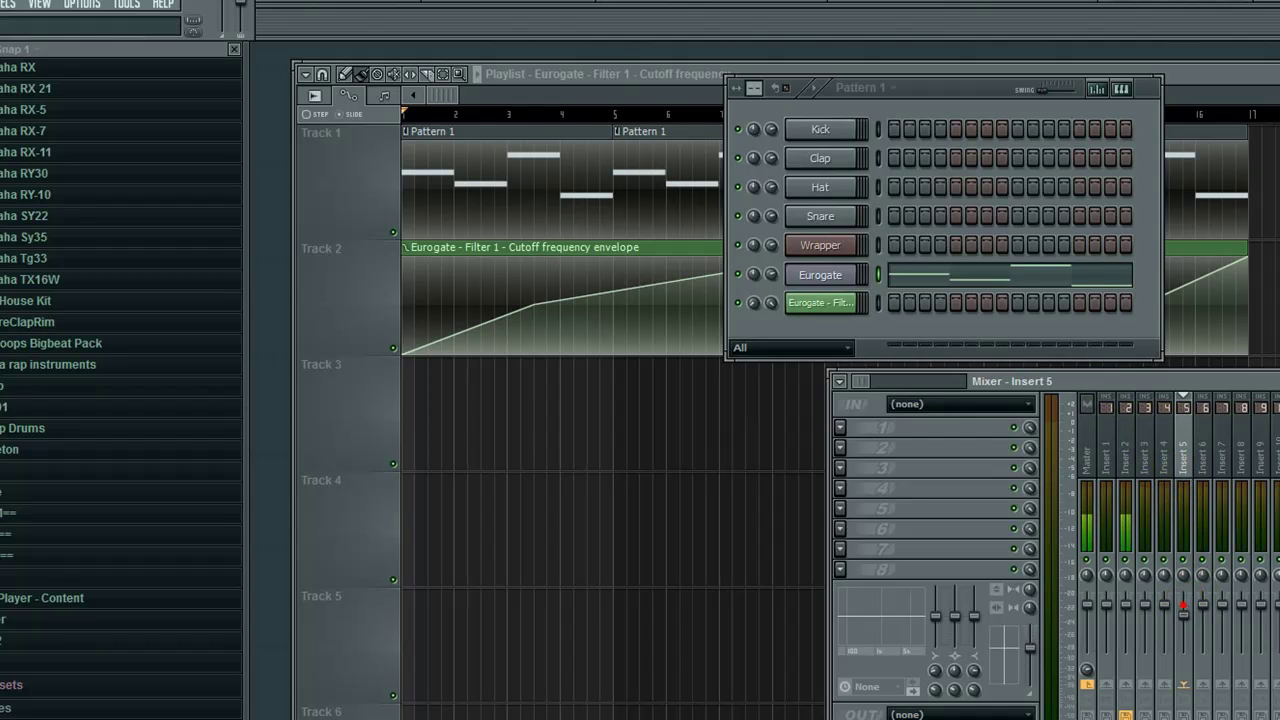
pyautogui.moveTo(1183, 604)
pyautogui.mouseDown()
pyautogui.moveTo(1183, 622)
pyautogui.moveTo(1183, 605)
pyautogui.mouseUp()
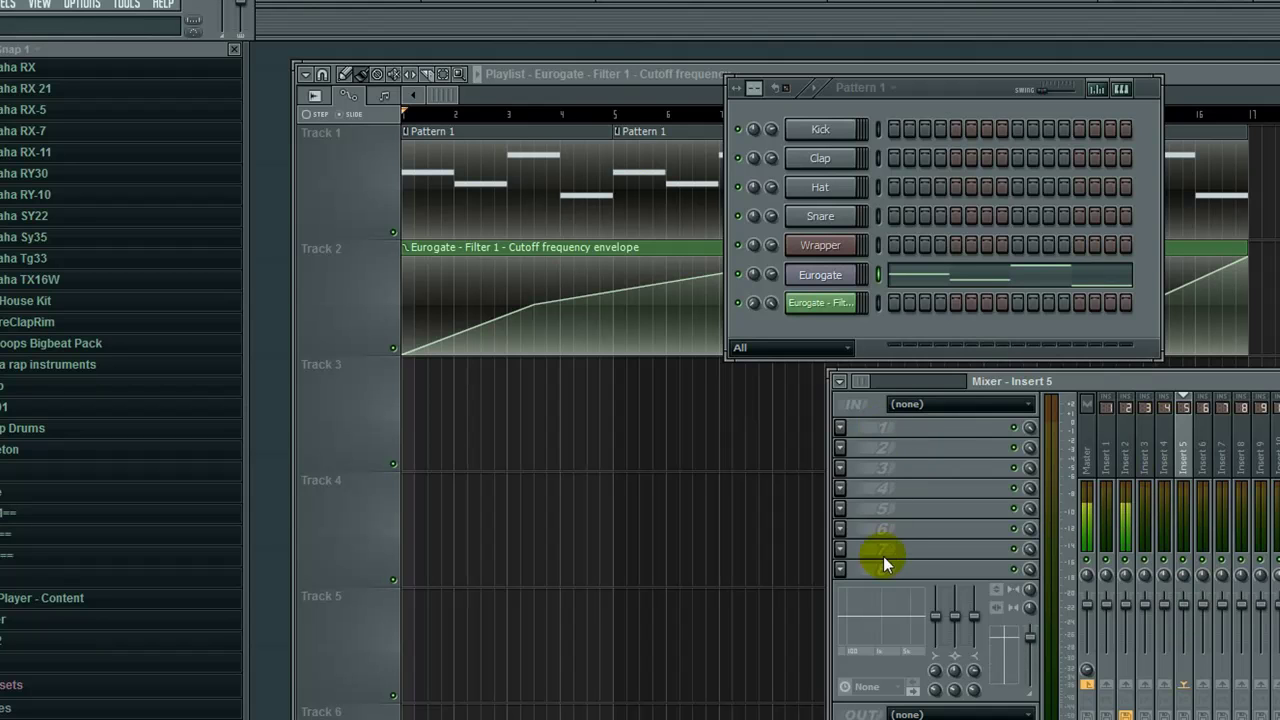
pyautogui.moveTo(1181, 604); pyautogui.dragTo(1181, 615)
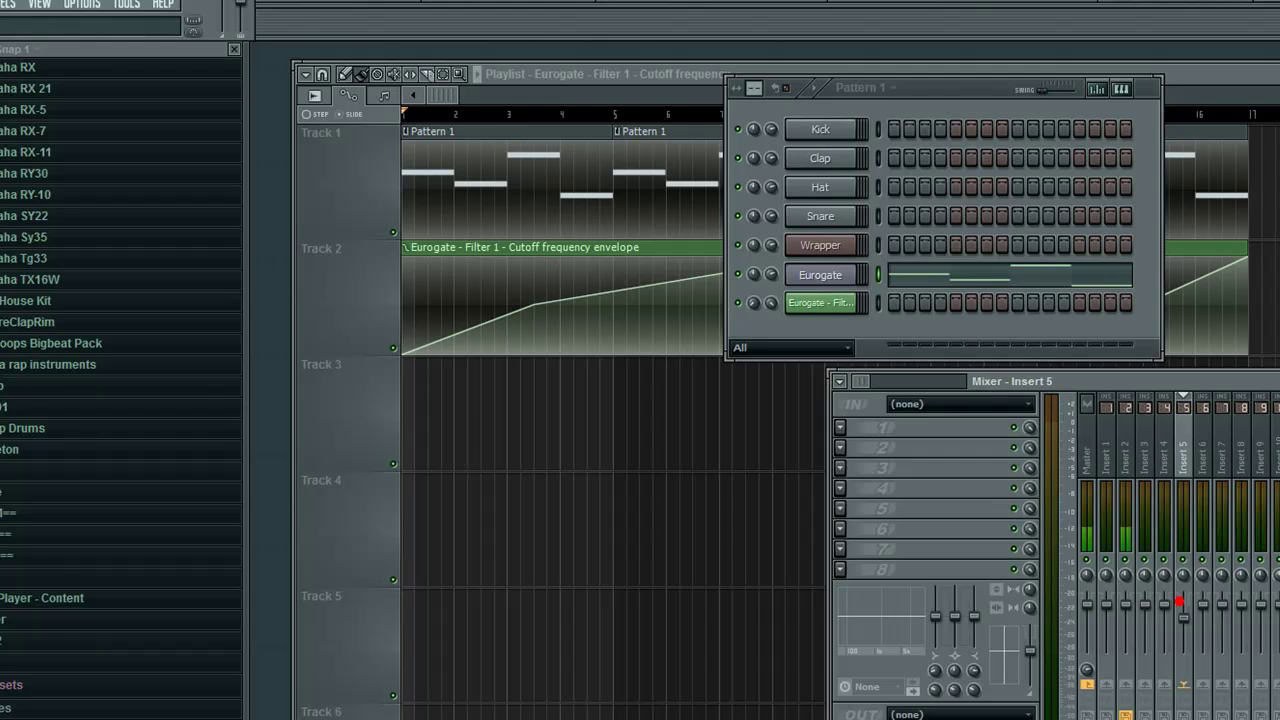
pyautogui.click(790, 275)
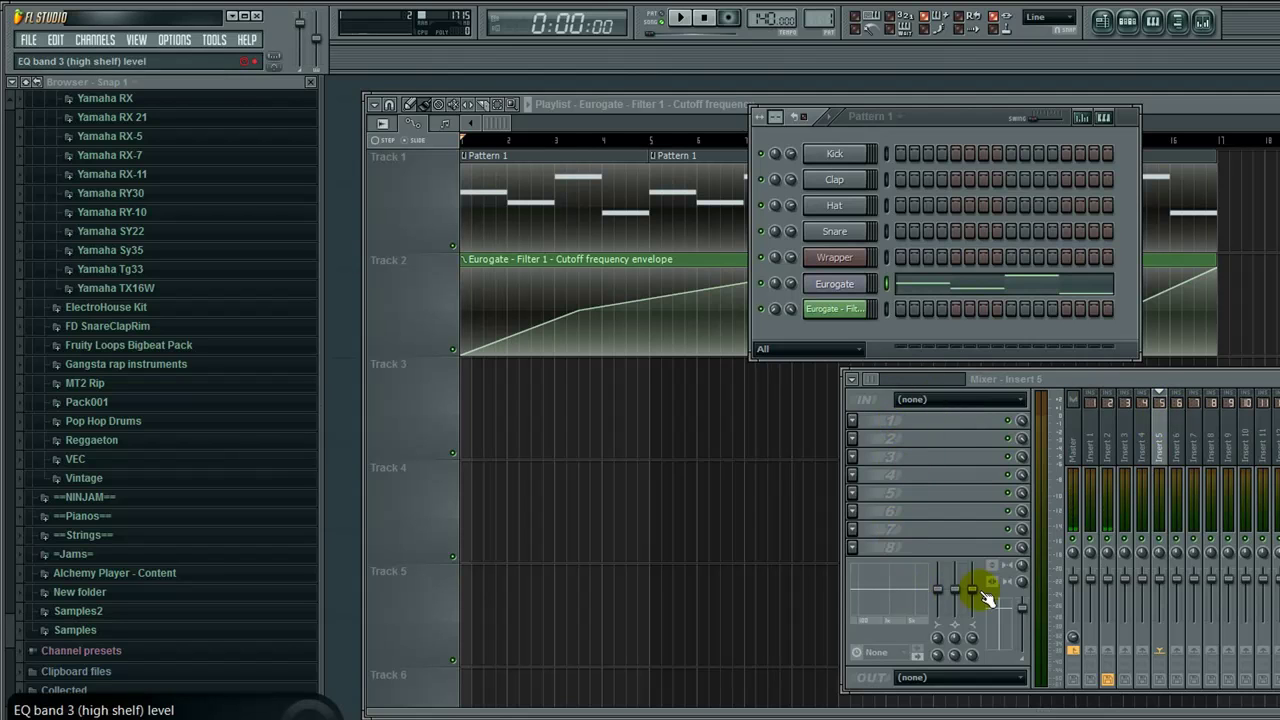
pyautogui.moveTo(1021, 606); pyautogui.dragTo(1027, 568)
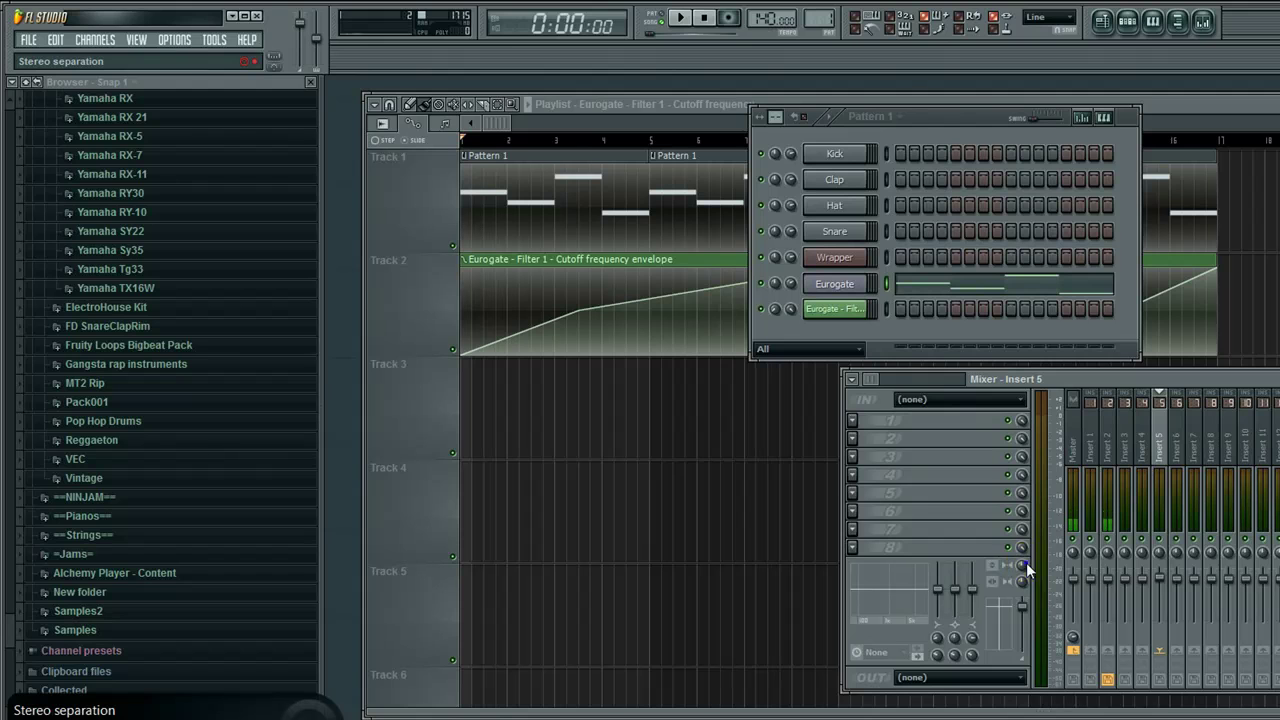
pyautogui.rightClick(1027, 568)
# - Create a Eurogate channel volume automation clip on Track 3, below the cutoff envelope
pyautogui.click(1048, 562)
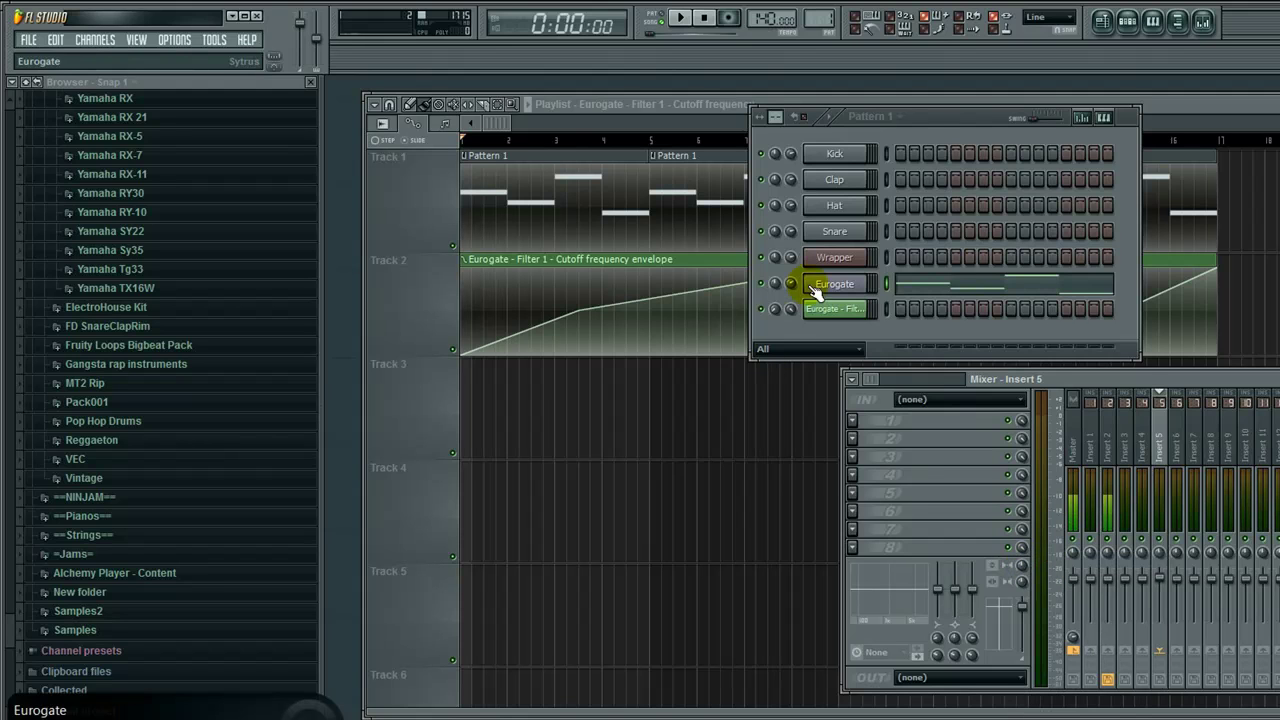
pyautogui.rightClick(792, 280)
pyautogui.click(847, 383)
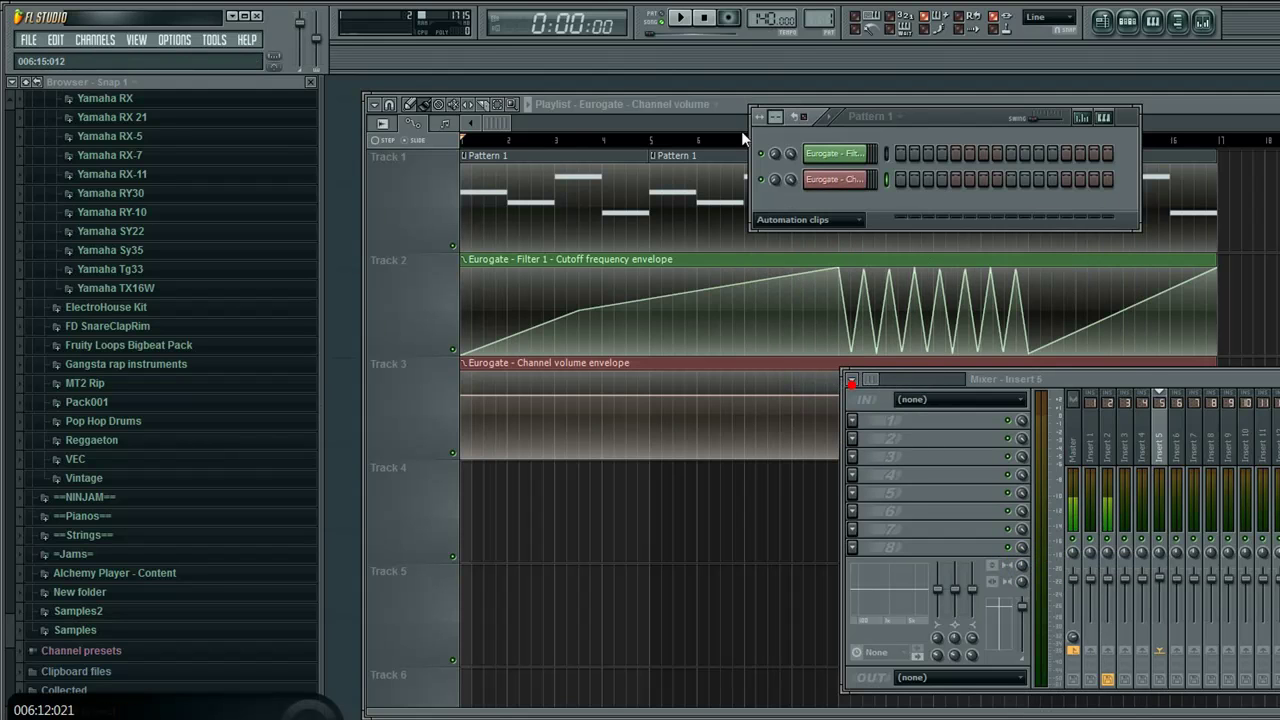
pyautogui.click(736, 124)
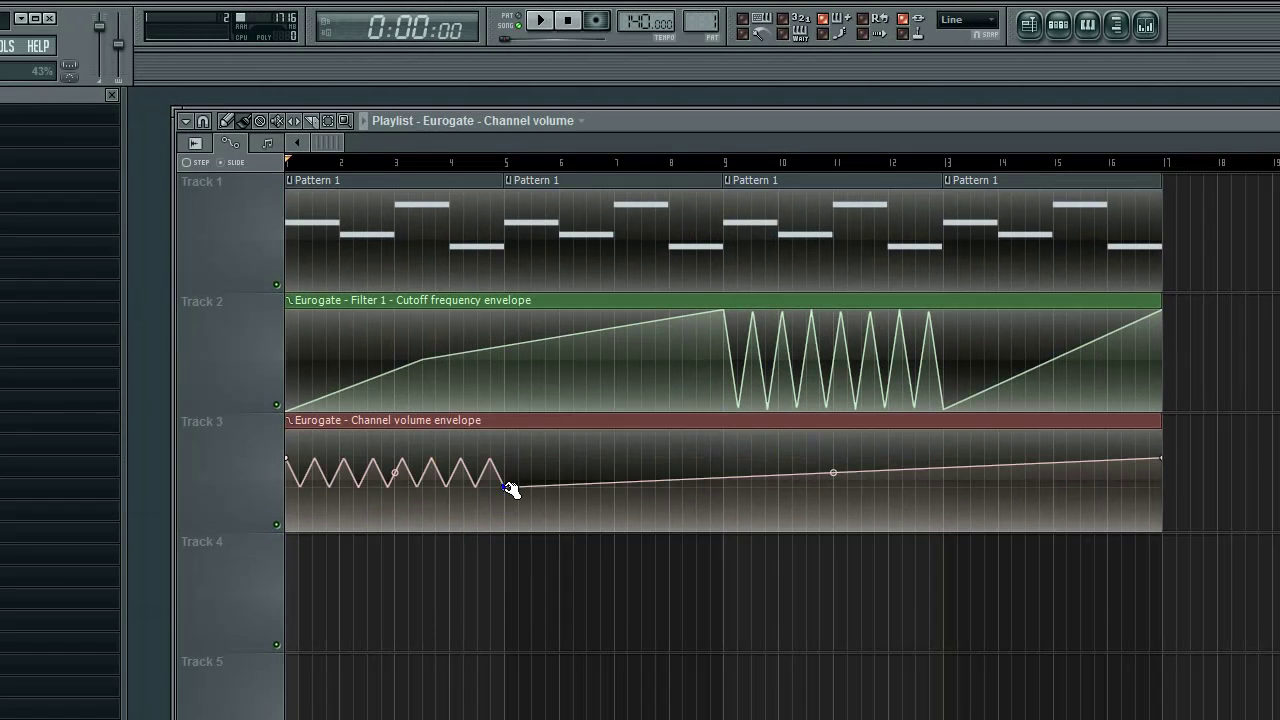
# - Turn the volume envelope into a double curve, adjust its tension, and lower the final point
pyautogui.rightClick(506, 487)
pyautogui.click(539, 561)
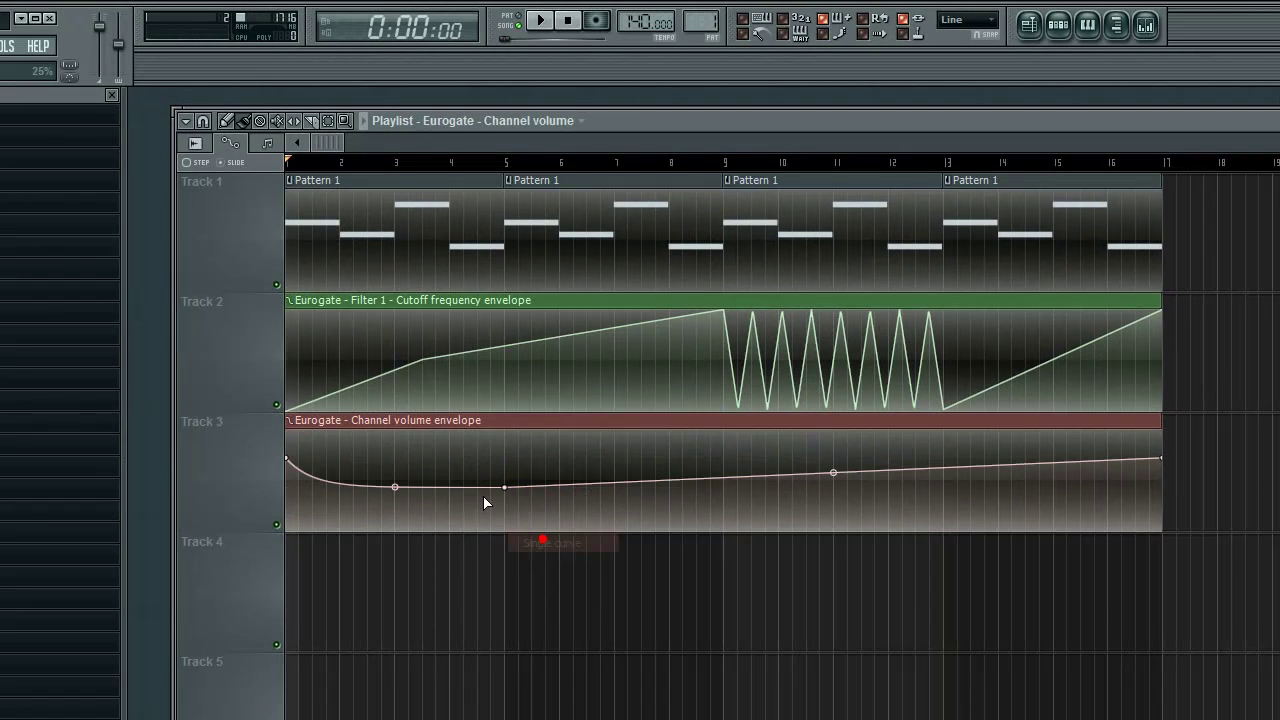
pyautogui.moveTo(395, 488); pyautogui.dragTo(390, 470)
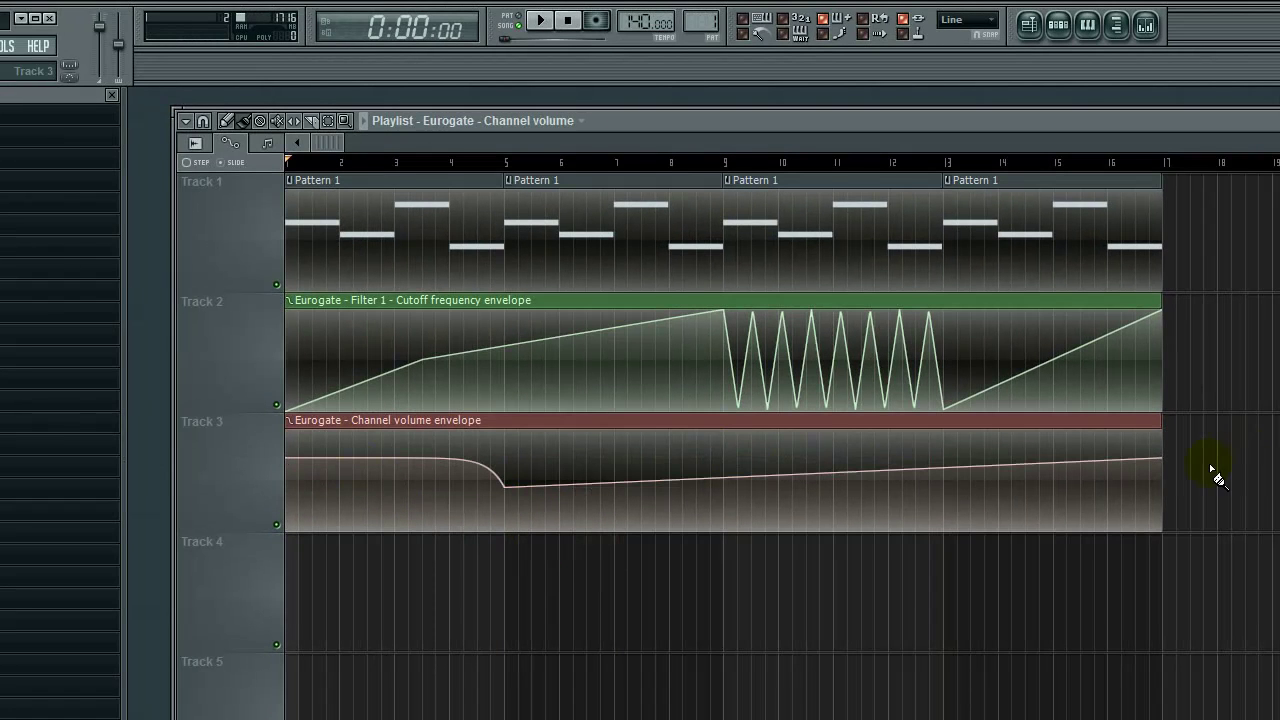
pyautogui.moveTo(1161, 458); pyautogui.dragTo(1167, 484)
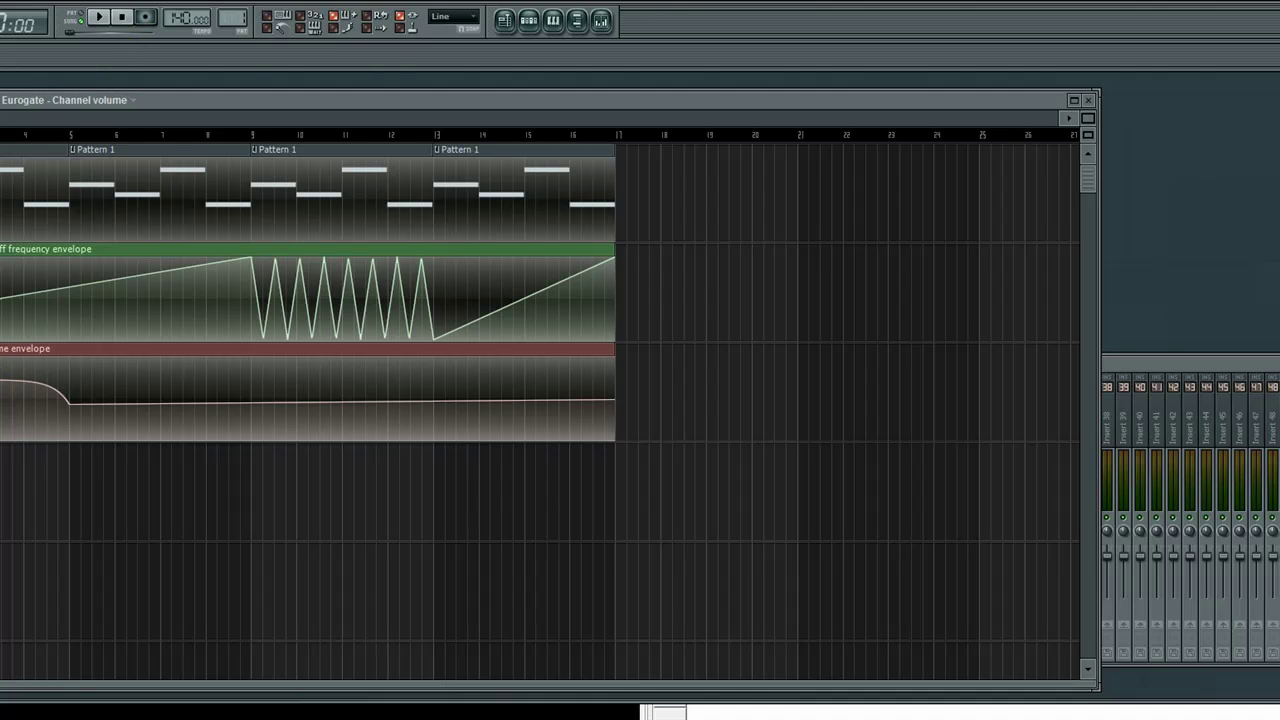
# - Play the song through once, then reset the master pitch to its default
pyautogui.press('space')
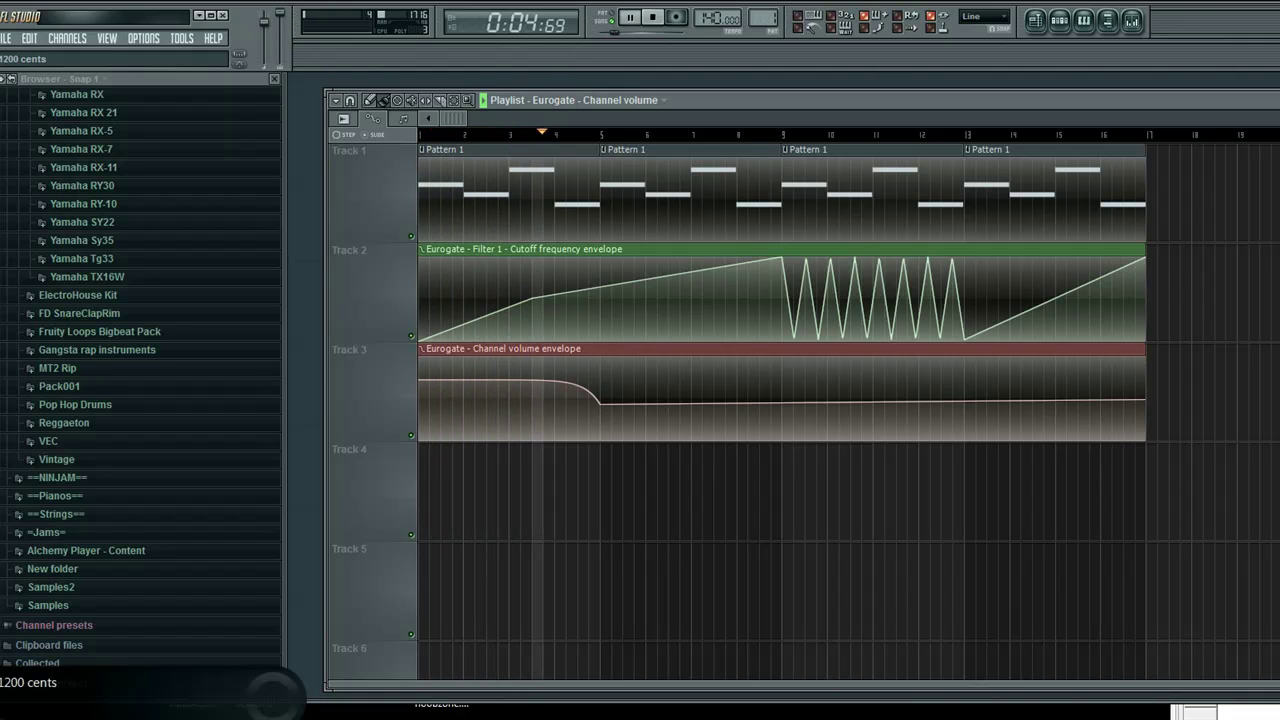
pyautogui.press('space')
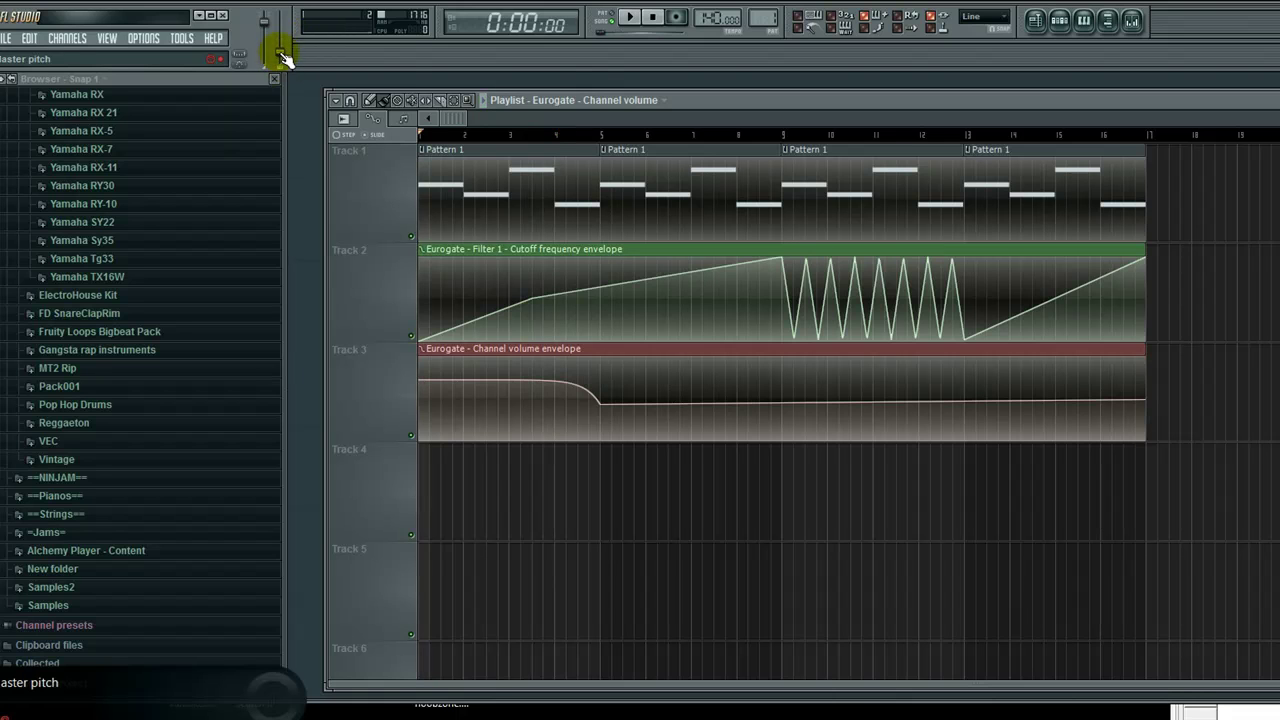
pyautogui.rightClick(281, 50)
pyautogui.click(301, 47)
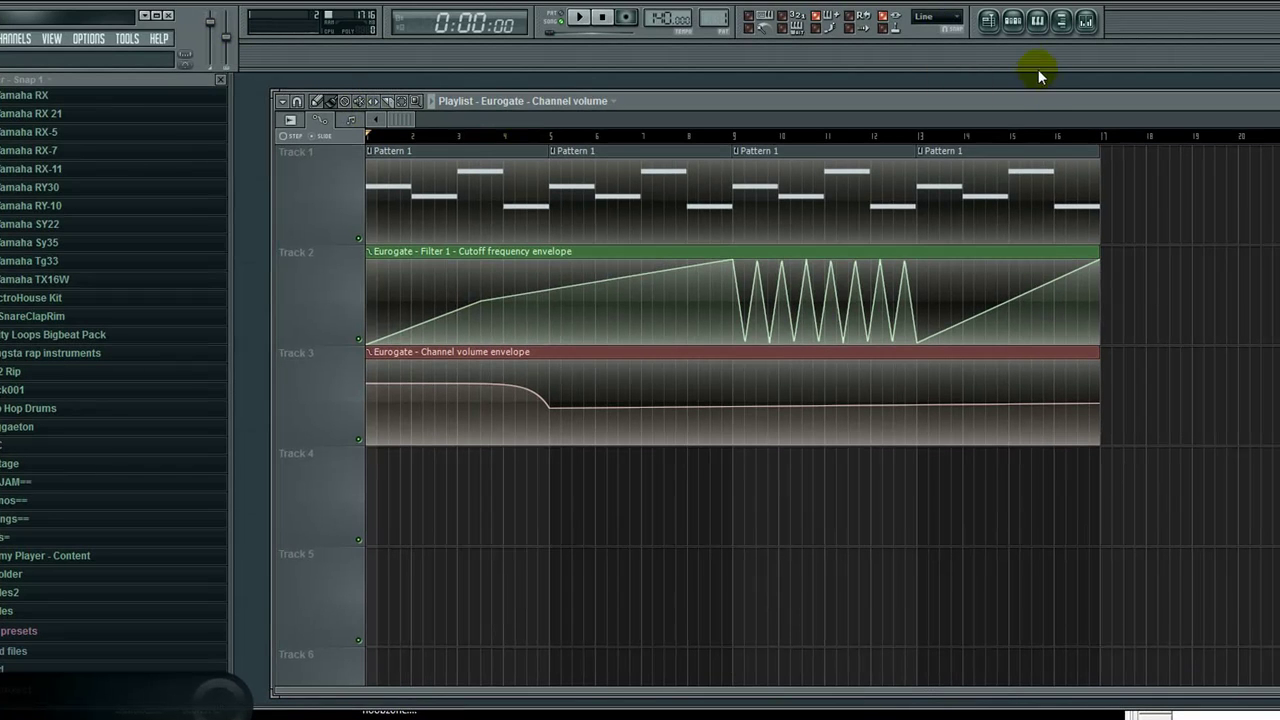
pyautogui.click(1012, 20)
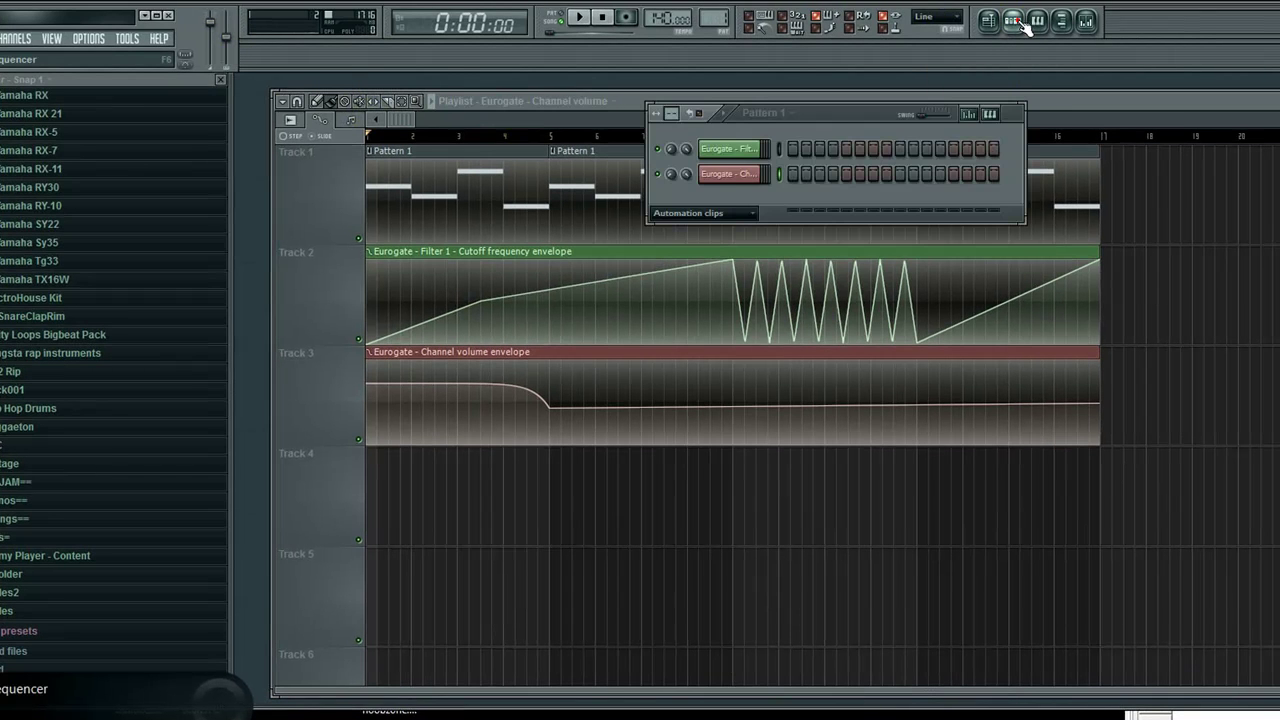
pyautogui.click(725, 213)
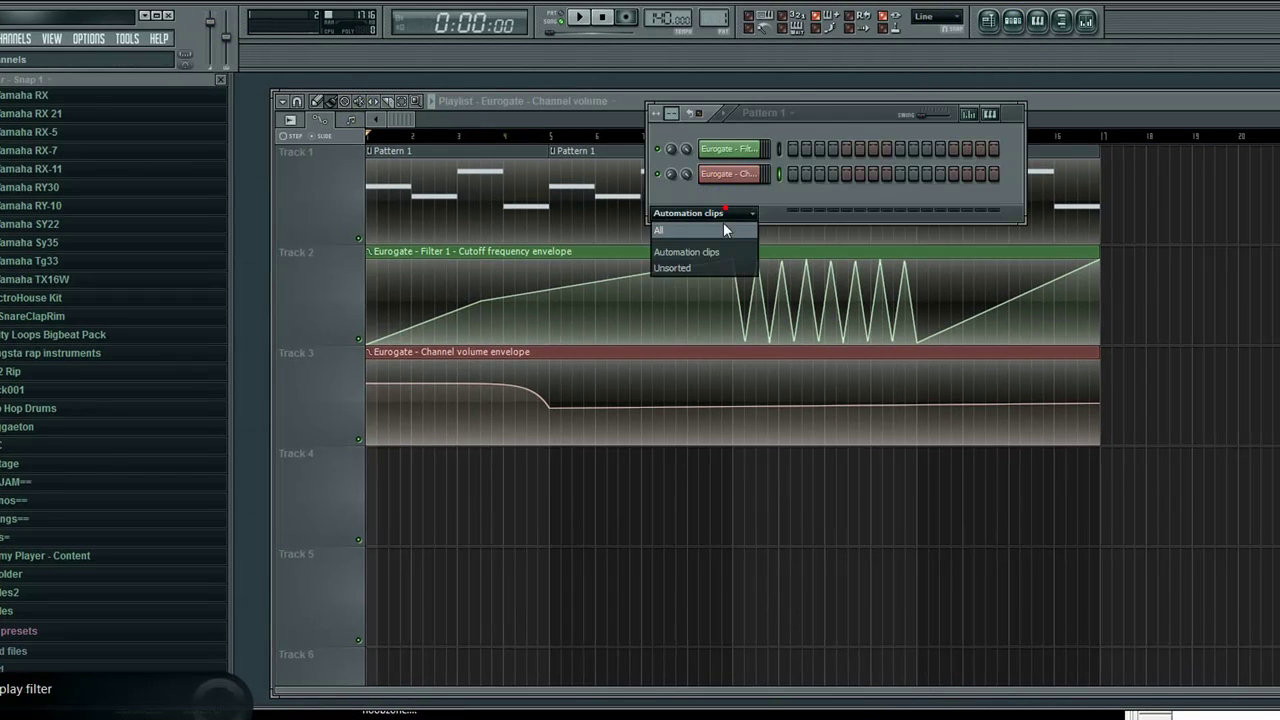
pyautogui.click(728, 227)
pyautogui.click(720, 276)
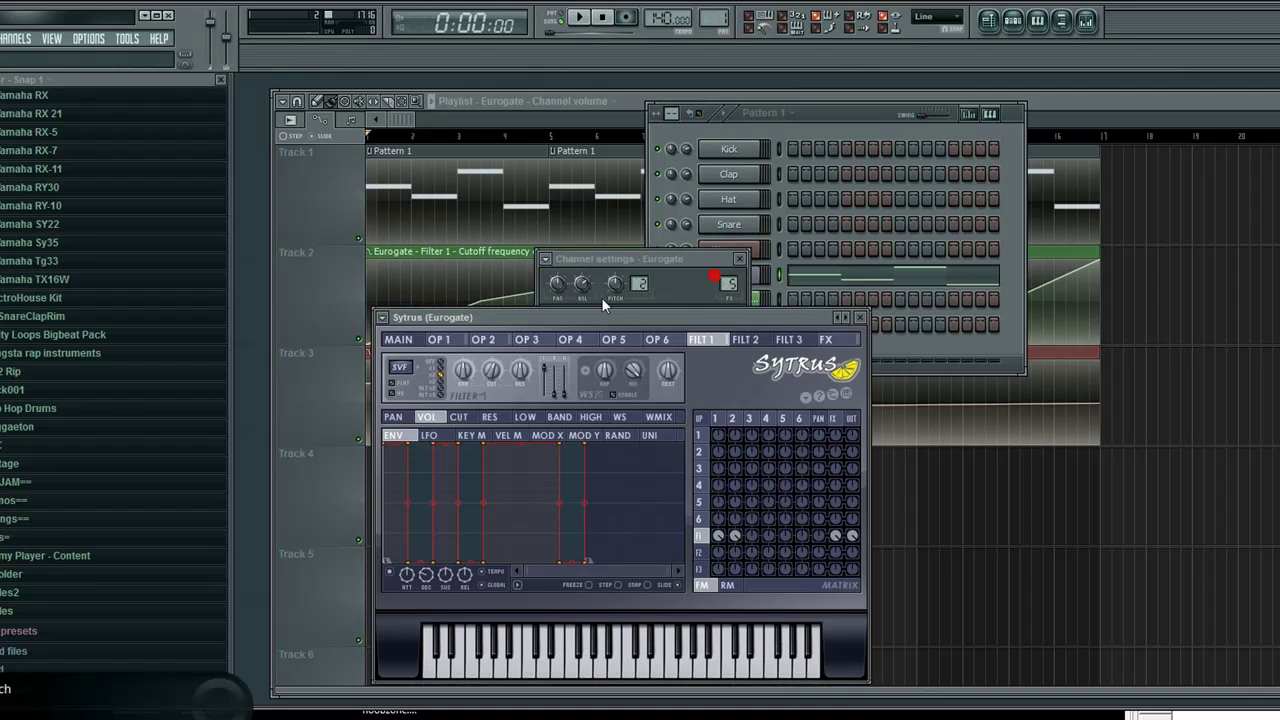
pyautogui.click(634, 271)
pyautogui.click(733, 276)
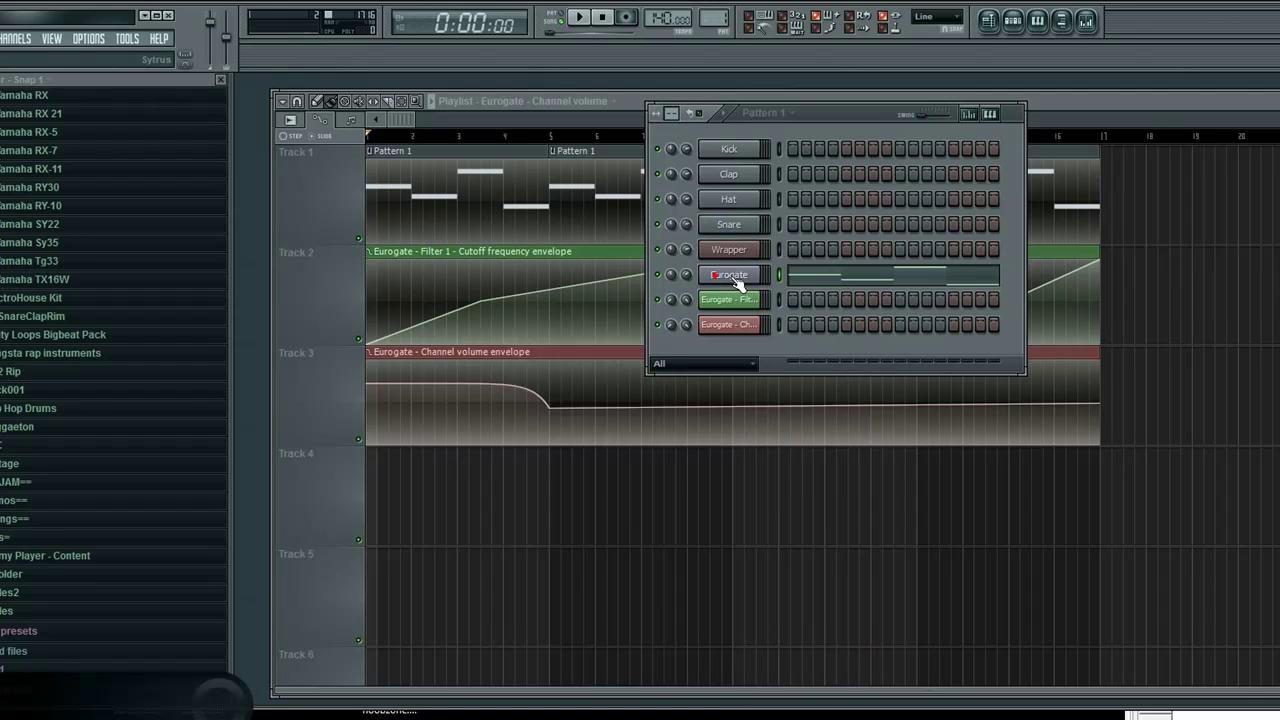
pyautogui.click(735, 280)
# - Move the channel settings window left and set the pitch knob range to 2 semitones
pyautogui.moveTo(1080, 159); pyautogui.dragTo(488, 165)
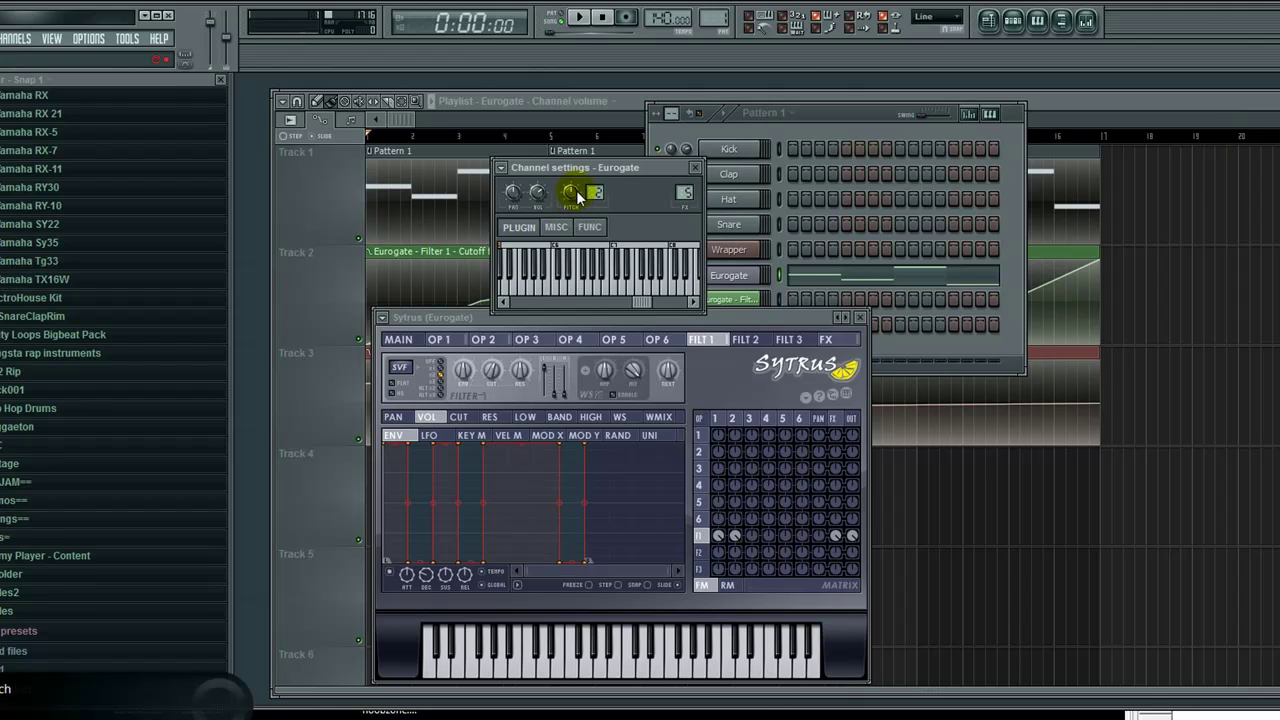
pyautogui.moveTo(576, 200); pyautogui.dragTo(576, 196)
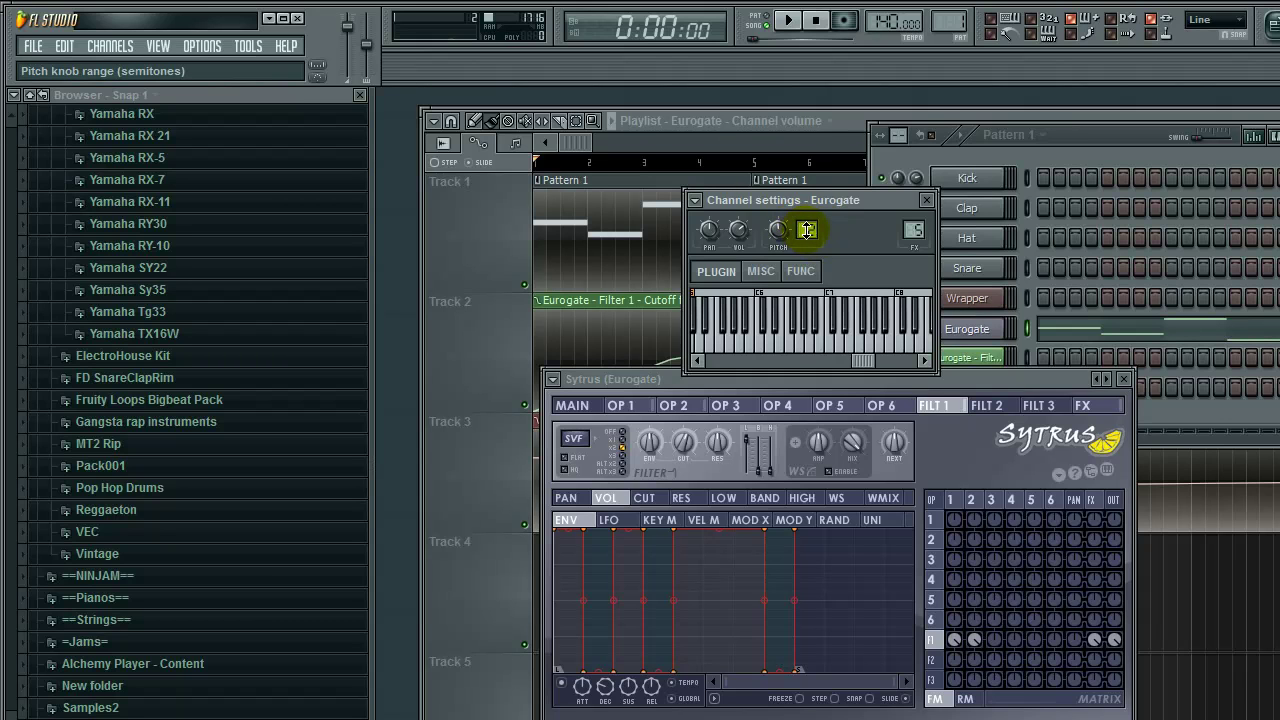
pyautogui.moveTo(808, 229); pyautogui.dragTo(811, 229)
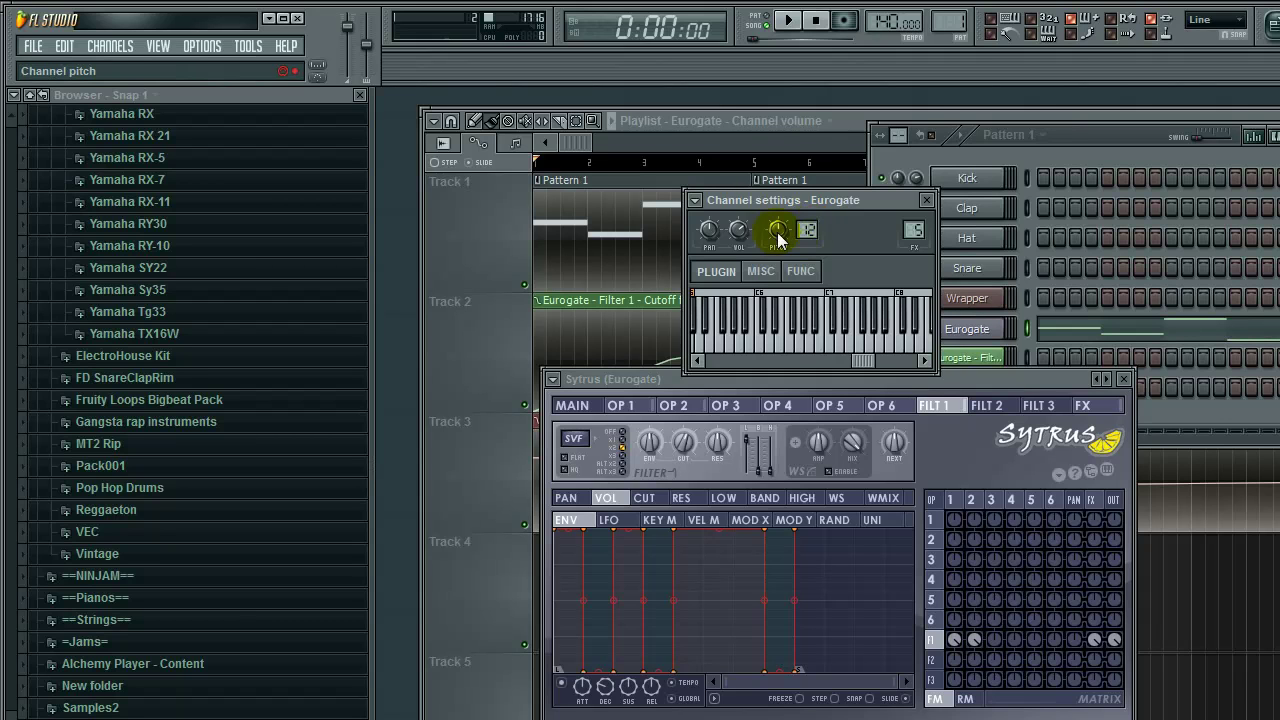